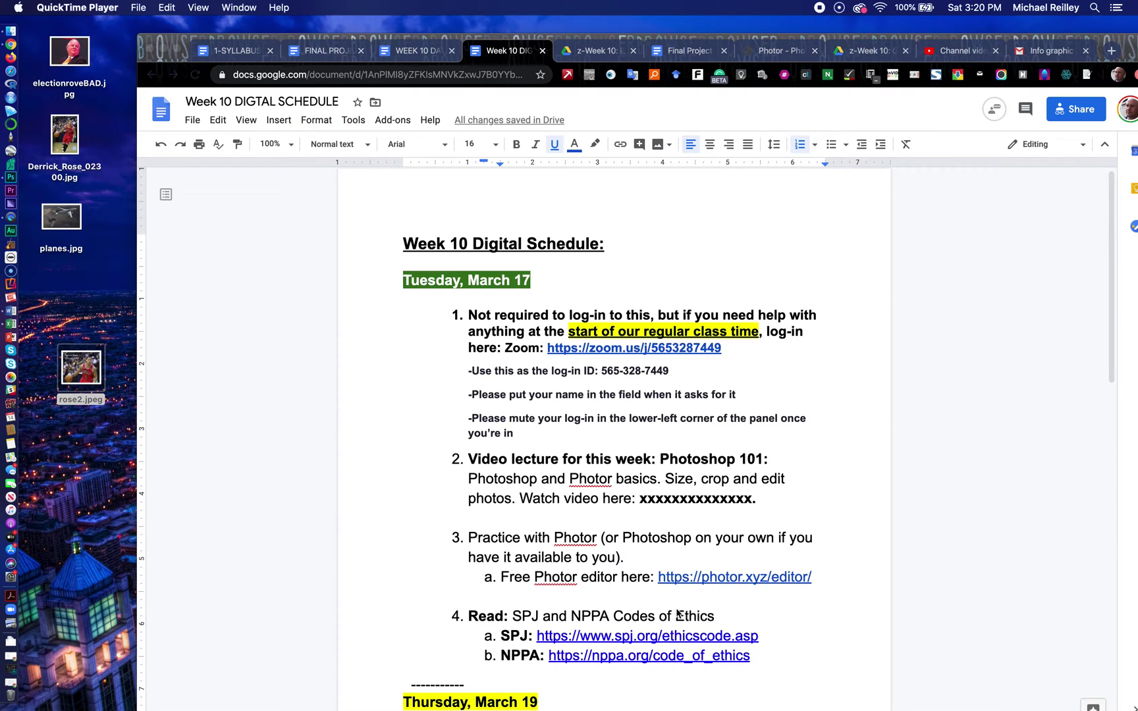
Review the Tuesday, March 17 and Thursday, March 19 assignments in the Week 10 Digital Schedule
scroll(626, 616, "down", 1)
scroll(625, 614, "down", 2)
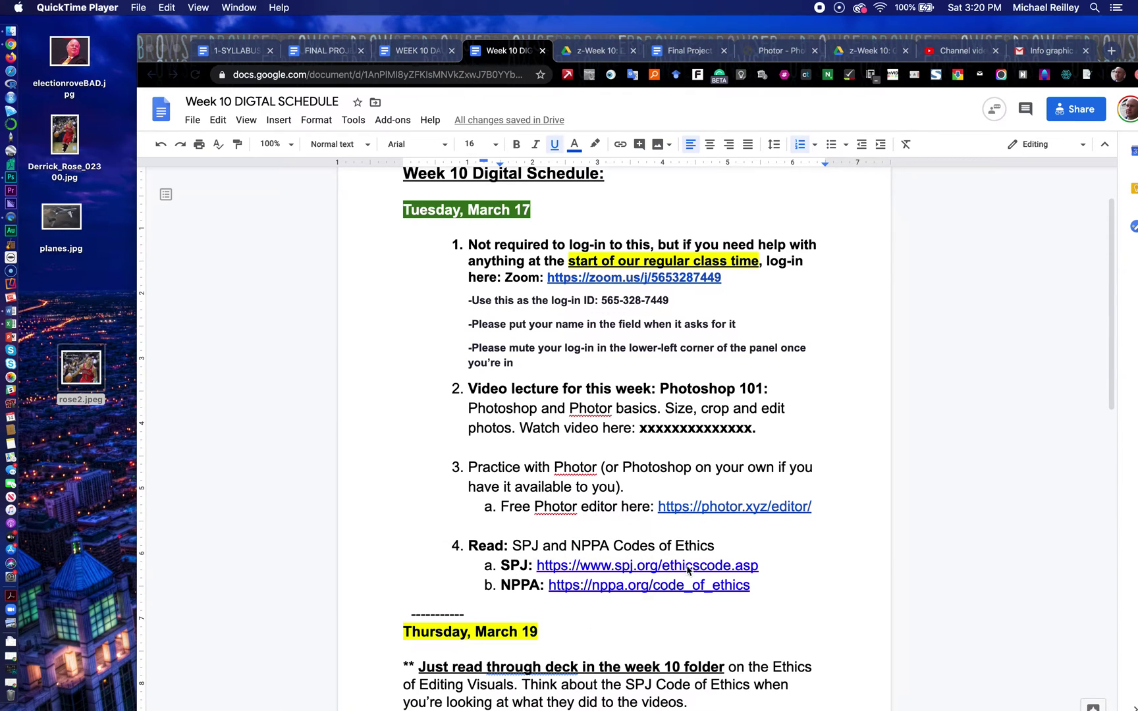
scroll(624, 619, "down", 7)
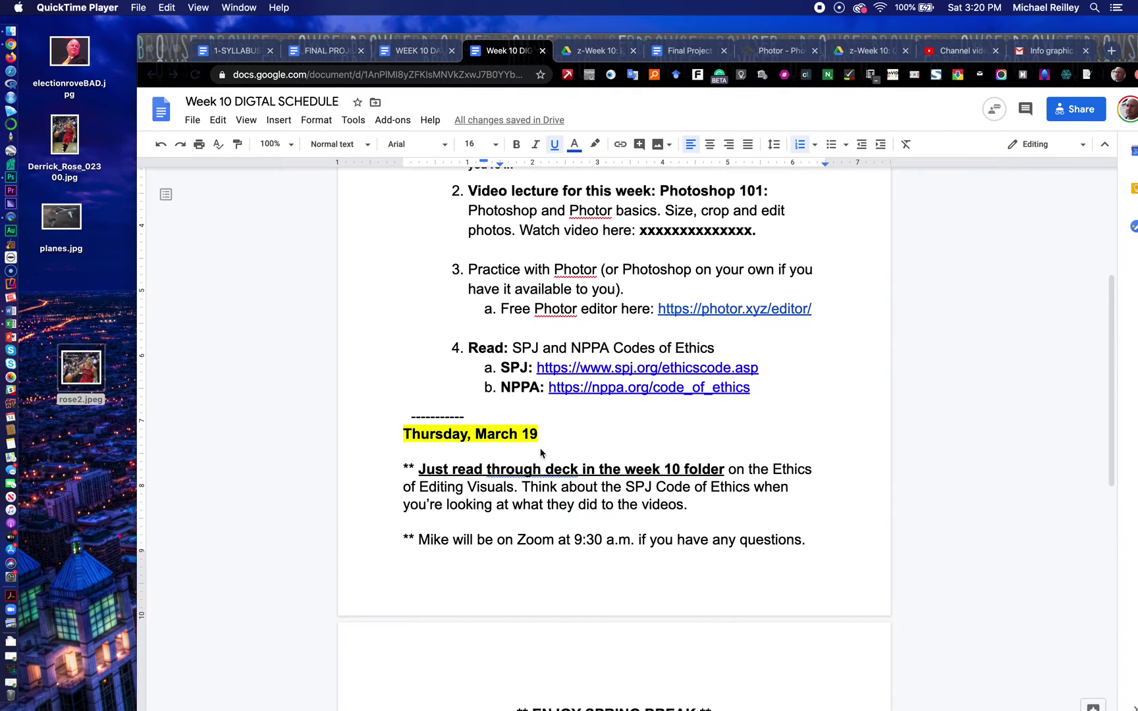
scroll(541, 452, "up", 5)
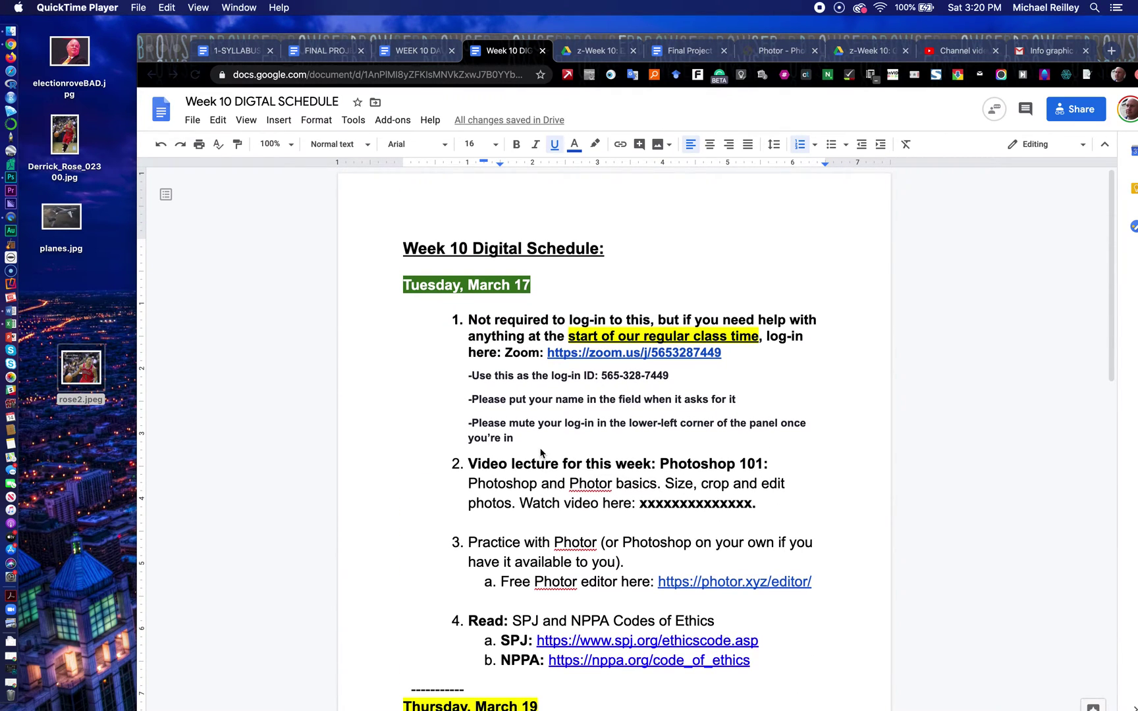
scroll(541, 452, "down", 1)
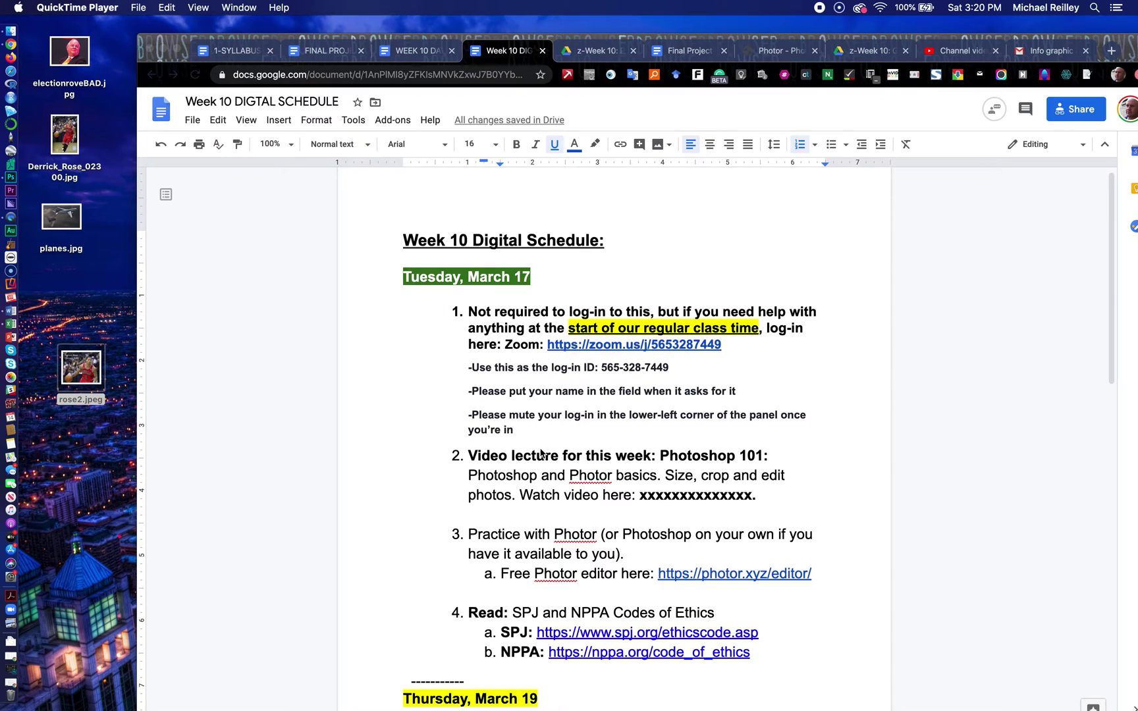
scroll(541, 453, "up", 1)
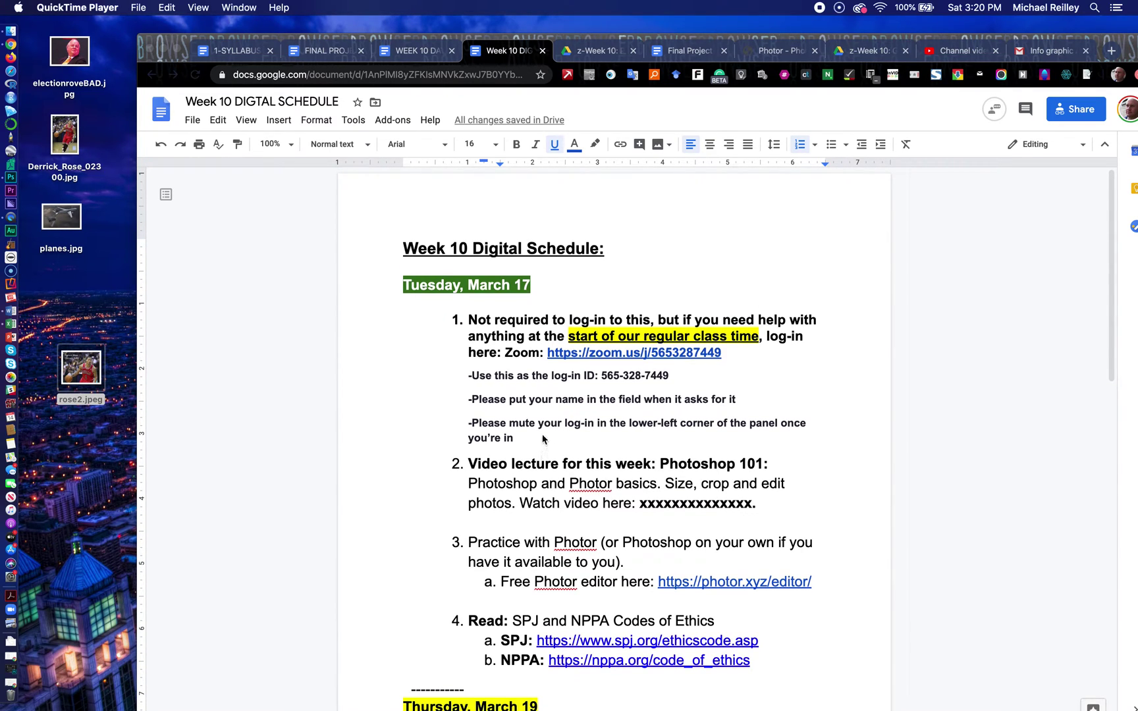
Switch to the Week 10 folder in Google Drive and open its PHOTOSHOP PRACTICE subfolder
left_click(589, 52)
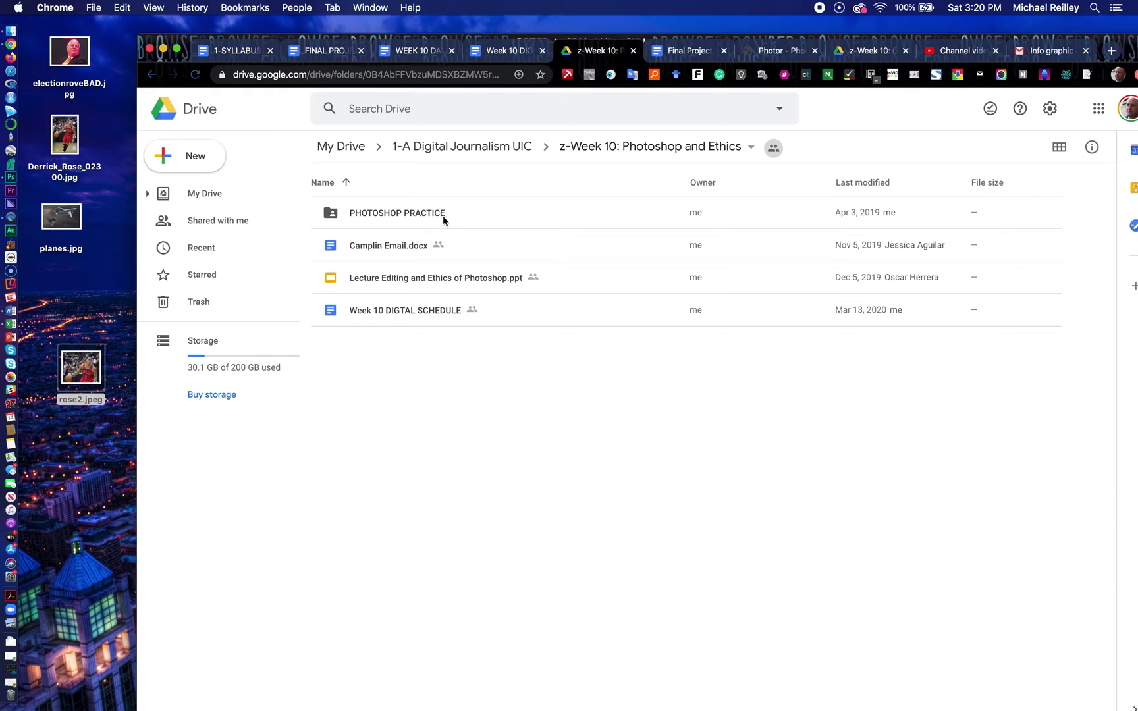
left_click(421, 213)
double_click(421, 214)
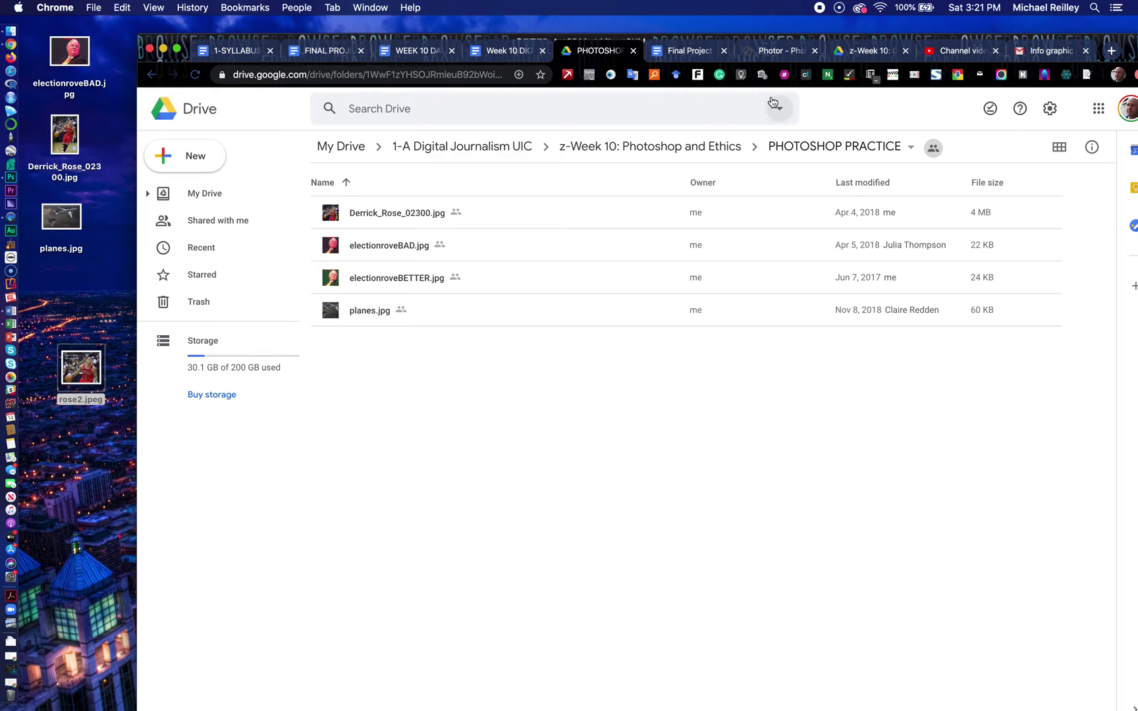
Switch to the Photor editor and open Derrick_Rose_02300.jpg from the Desktop
left_click(763, 53)
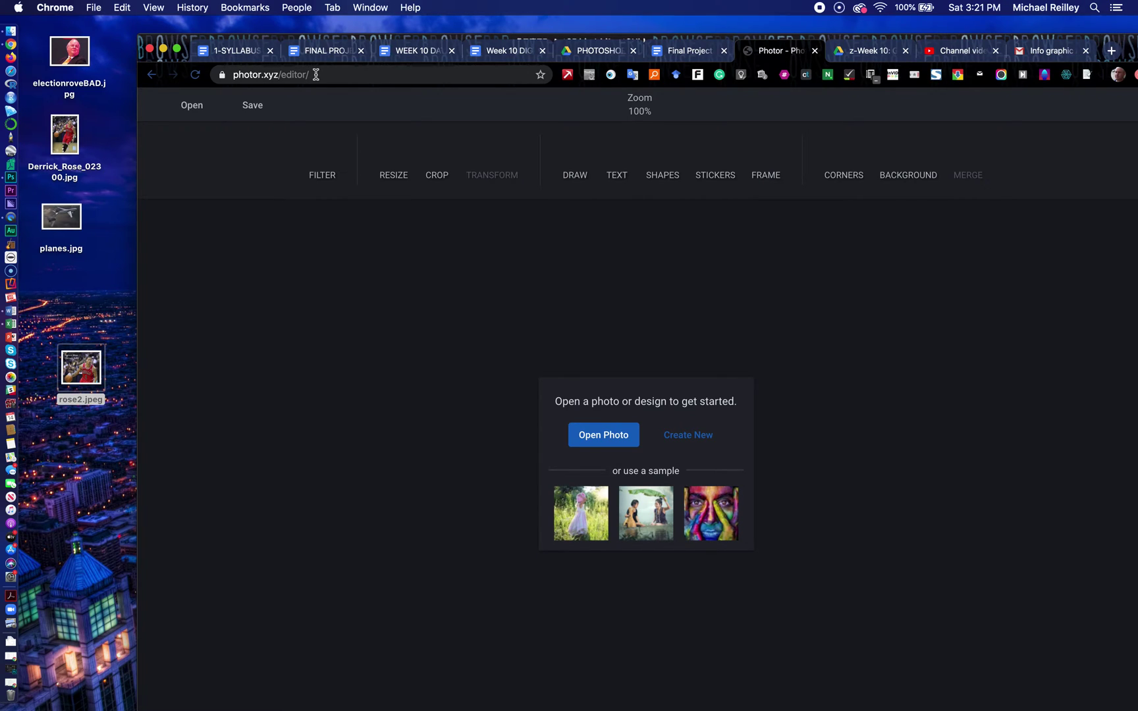
left_click(604, 436)
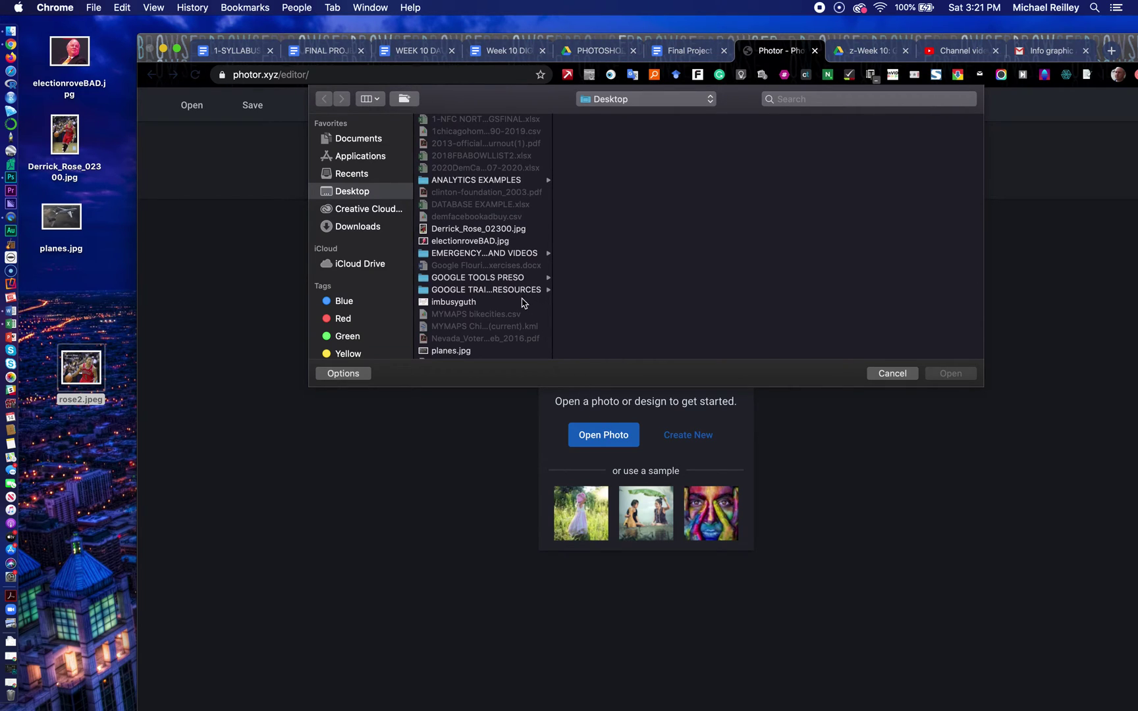
left_click(478, 229)
left_click(959, 378)
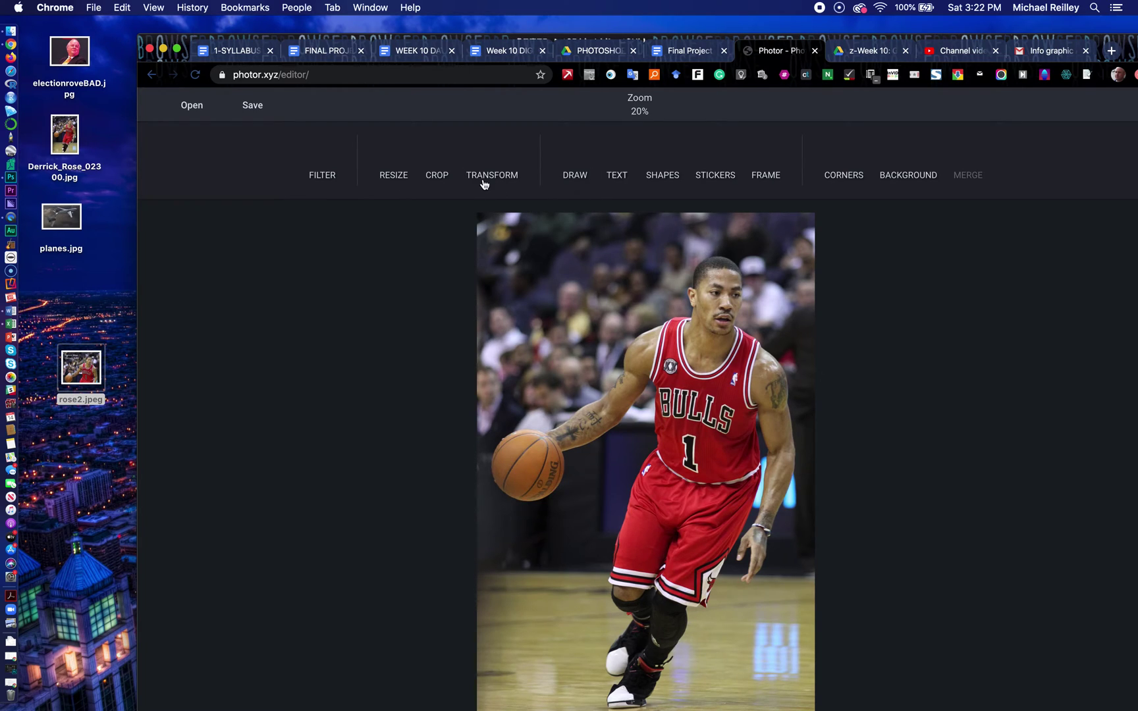
Crop the photo at full width from above the player's head to just below his waist, about 2387 by 1965 pixels
left_click(436, 180)
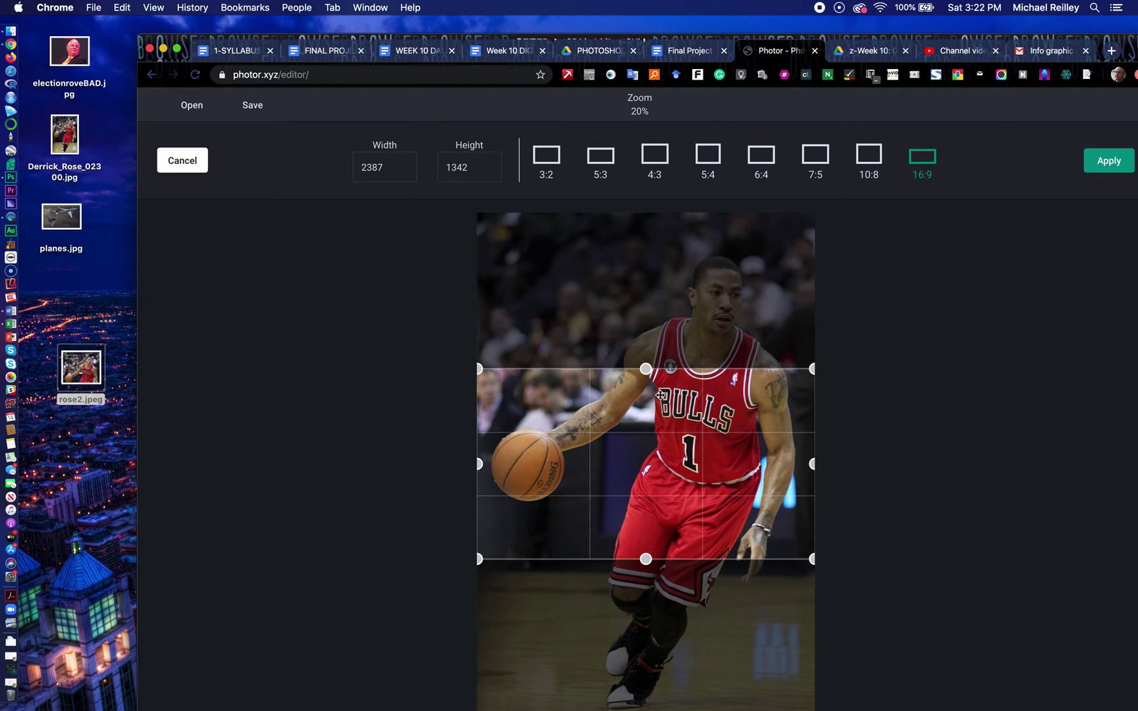
left_click_drag(661, 398, 638, 214)
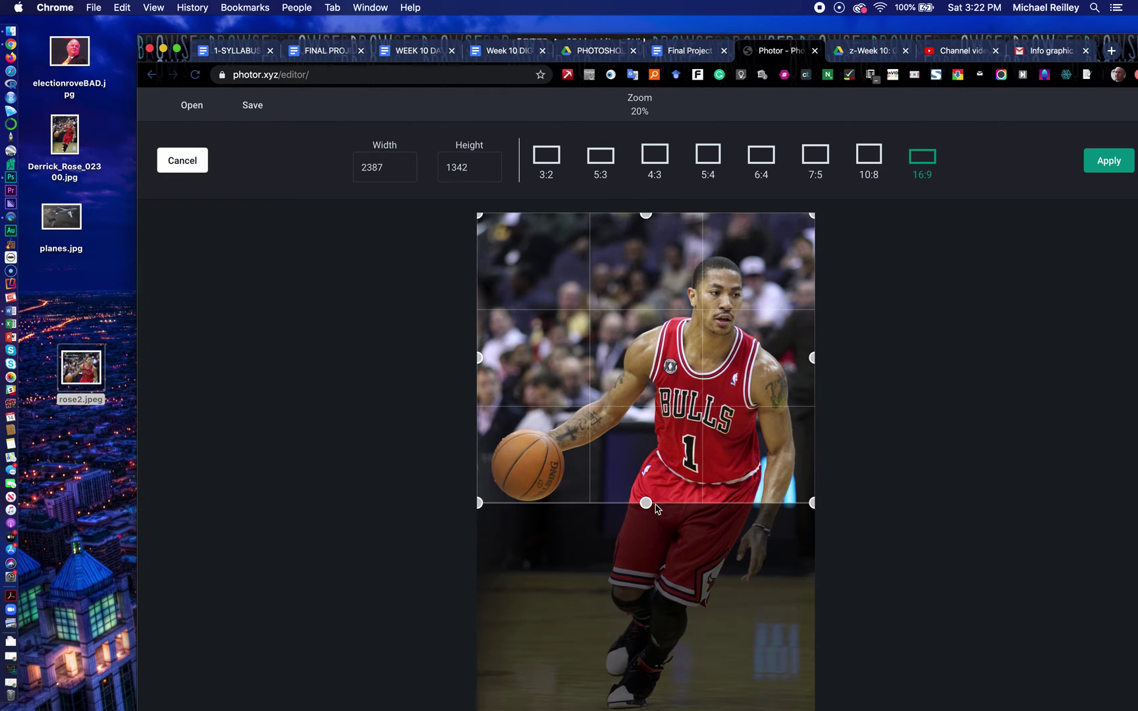
left_click_drag(646, 504, 647, 508)
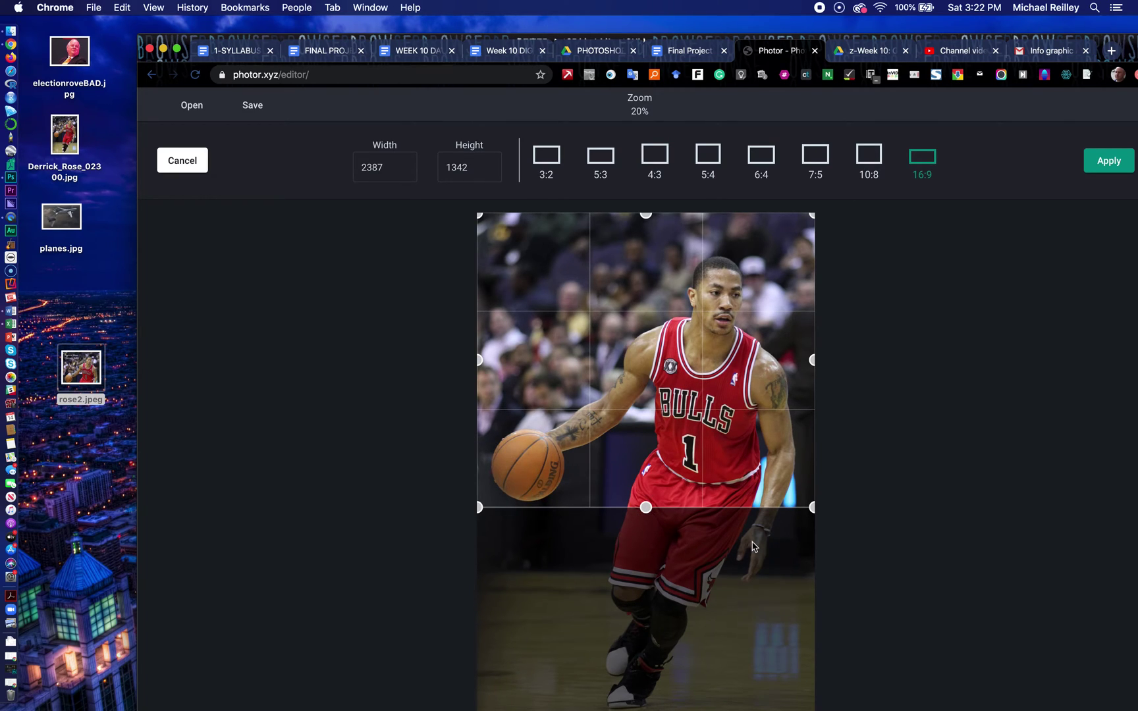
mouse_move(646, 509)
left_mouse_down()
mouse_move(646, 566)
mouse_move(637, 505)
left_mouse_up()
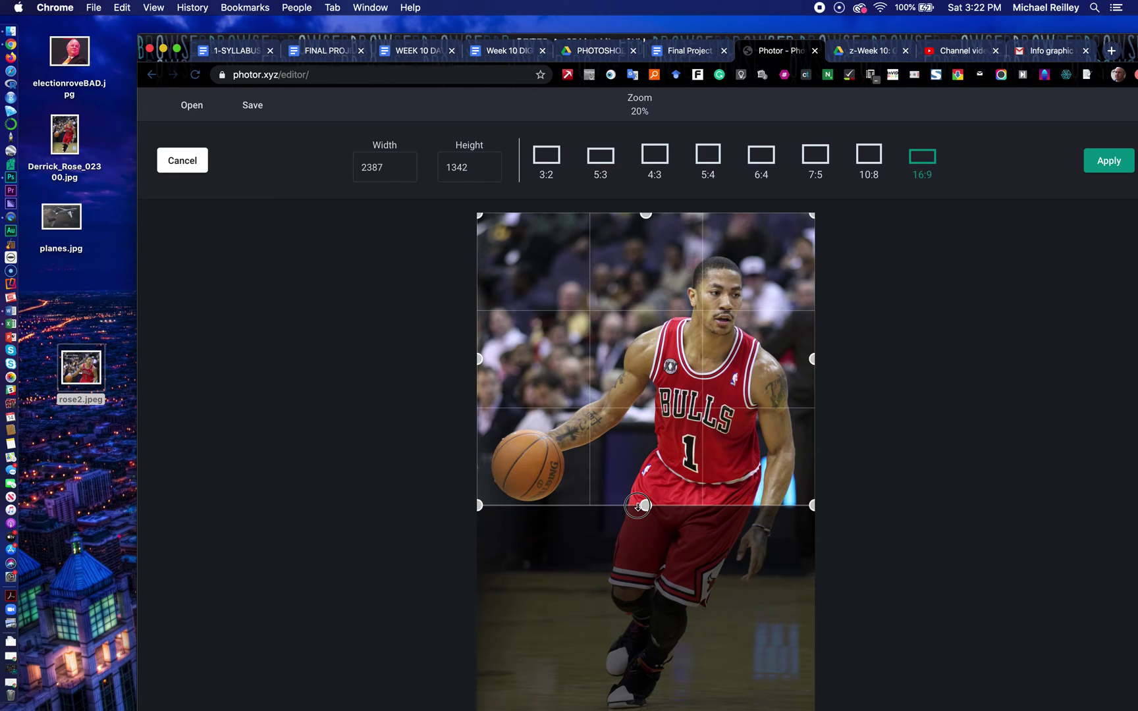
mouse_move(646, 213)
left_mouse_down()
mouse_move(663, 279)
mouse_move(646, 270)
mouse_move(651, 227)
left_mouse_up()
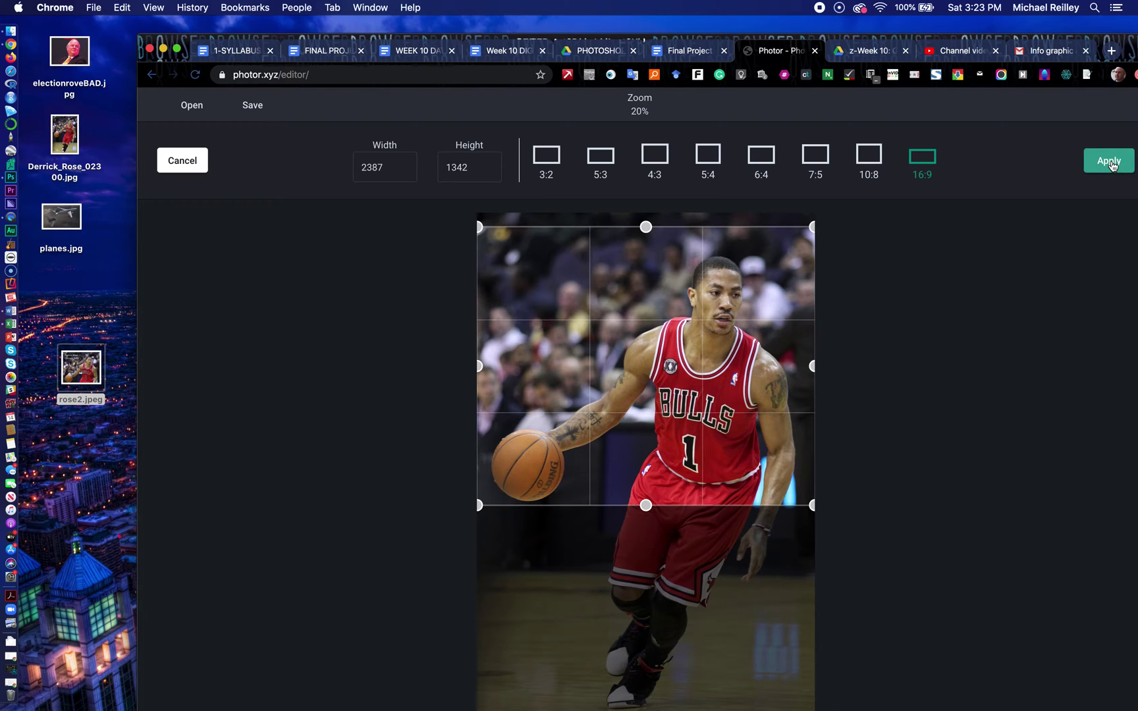
left_click(1112, 165)
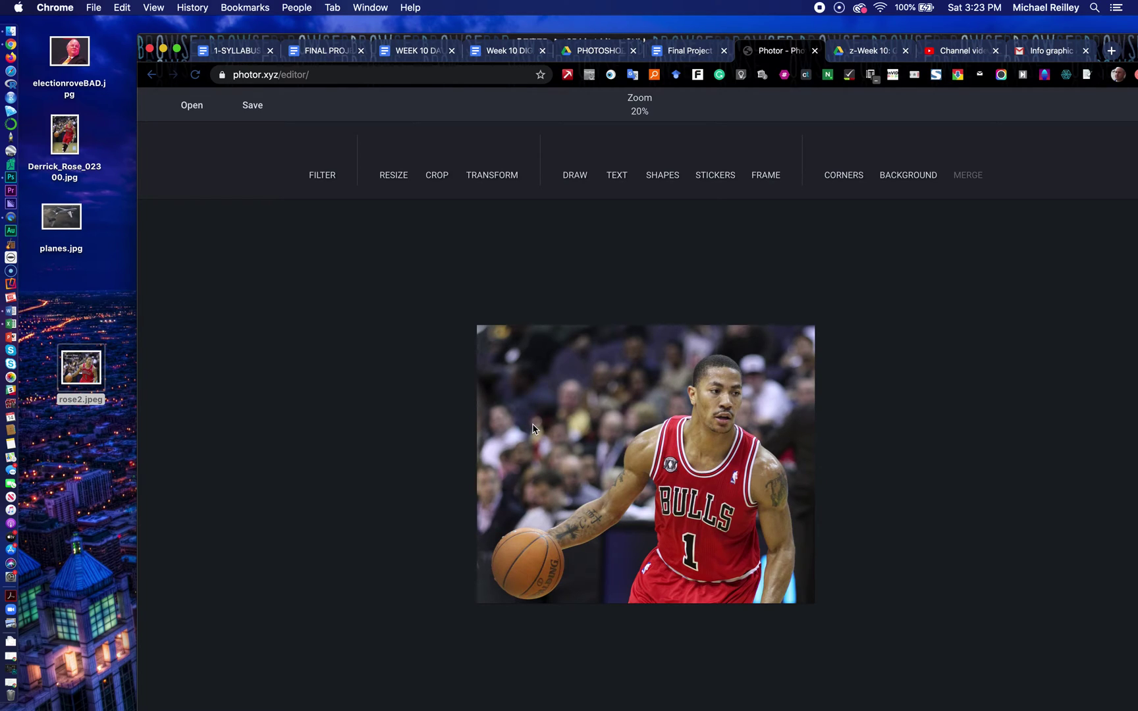
Start the Text tool and choose the sans serif font Roboto
left_click(618, 177)
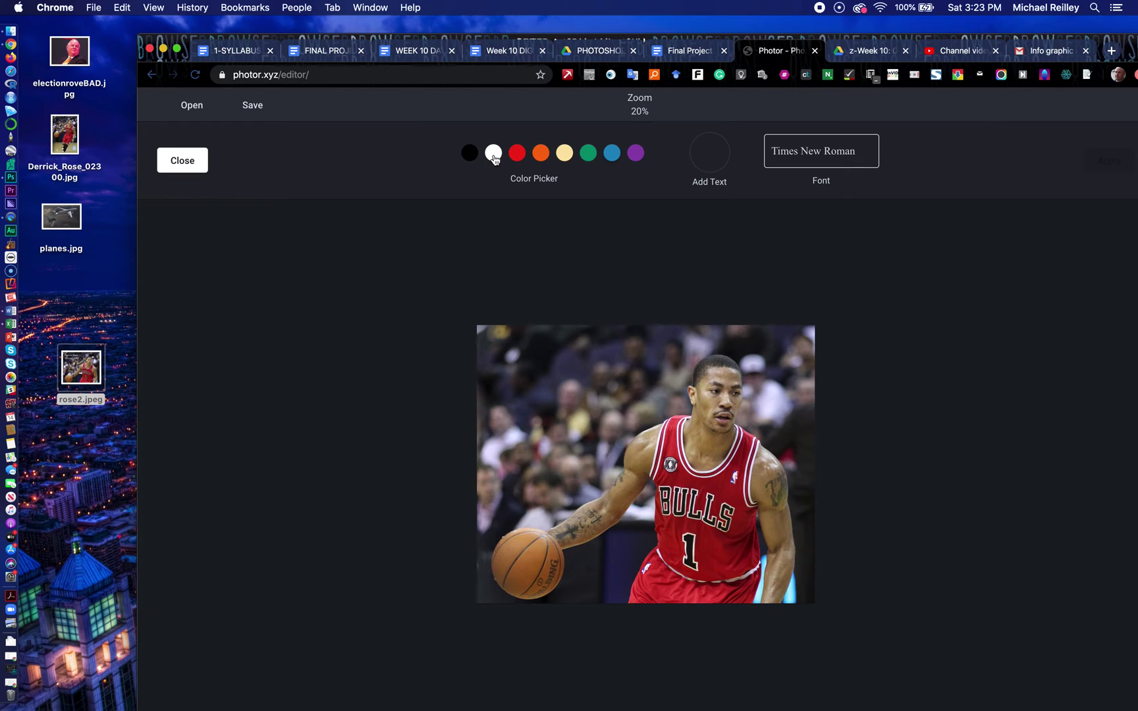
left_click(811, 153)
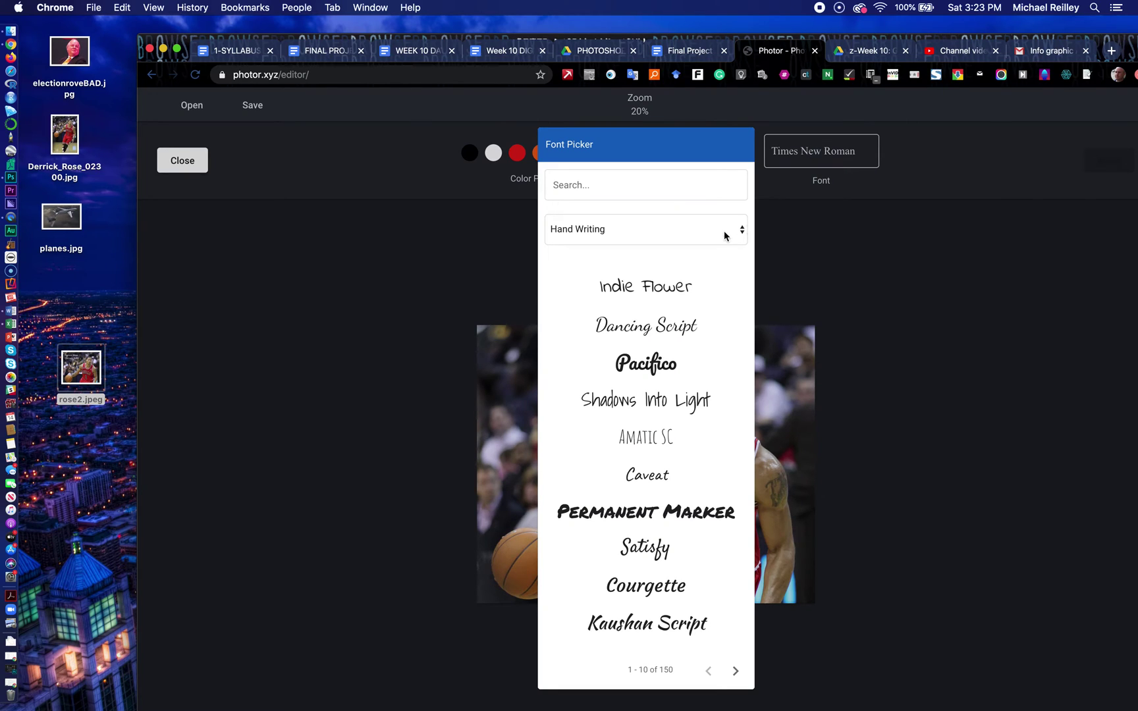
left_click(727, 236)
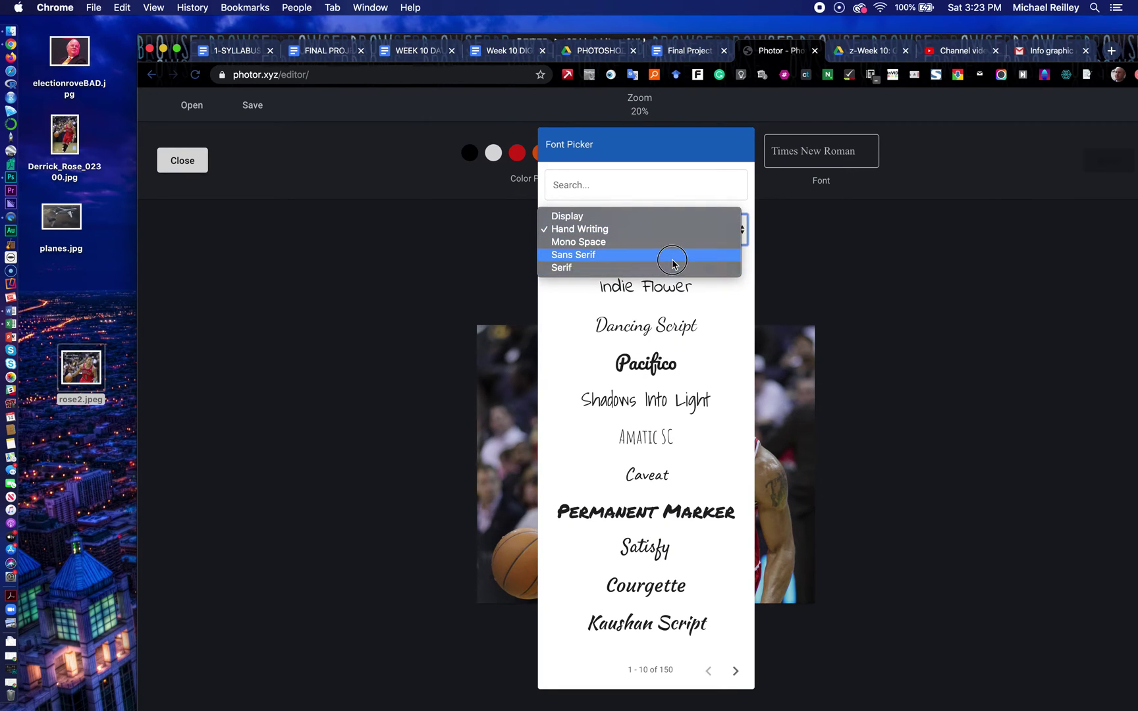
left_click(666, 258)
left_click(657, 289)
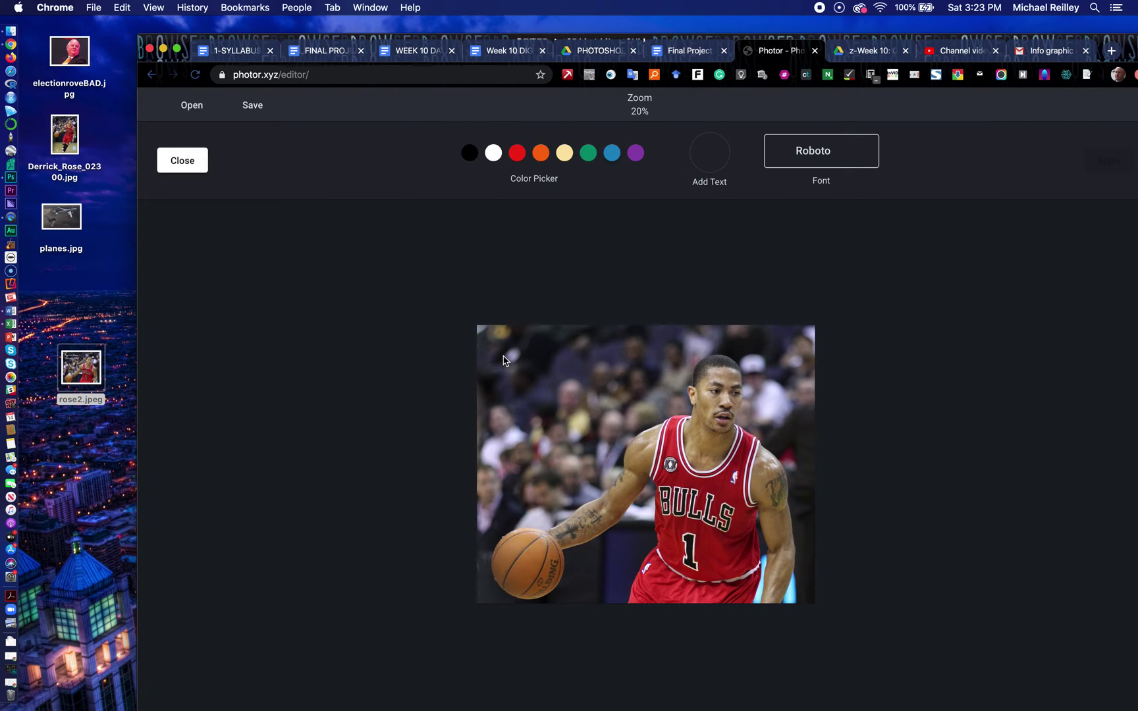
Add a text box in the photo's upper-left area reading "Derrick Rose" with "Chicago Bull" on a second line
left_click(704, 154)
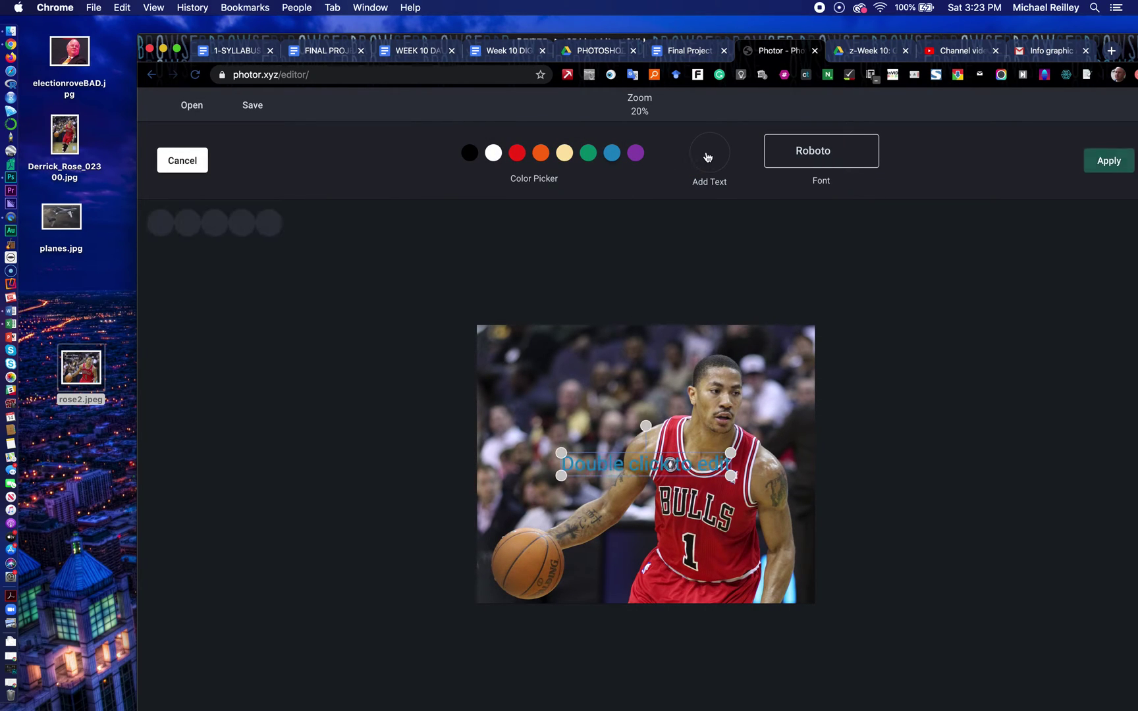
left_click_drag(588, 469, 529, 357)
double_click(530, 357)
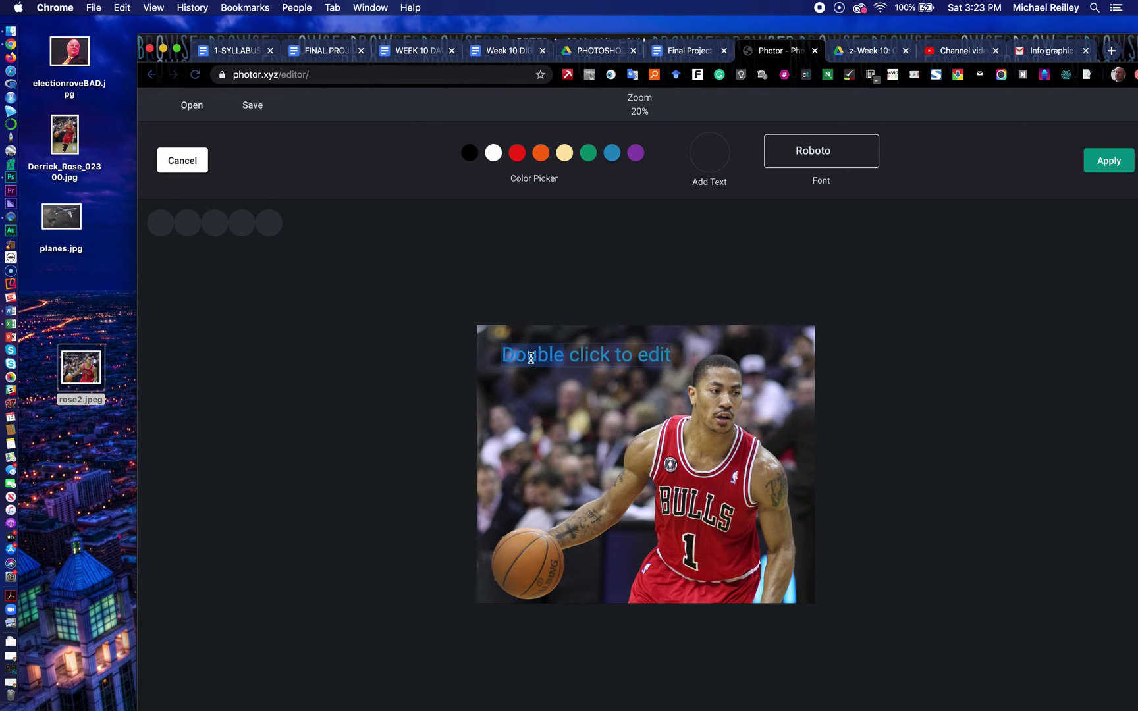
left_click_drag(505, 356, 671, 353)
type("Der")
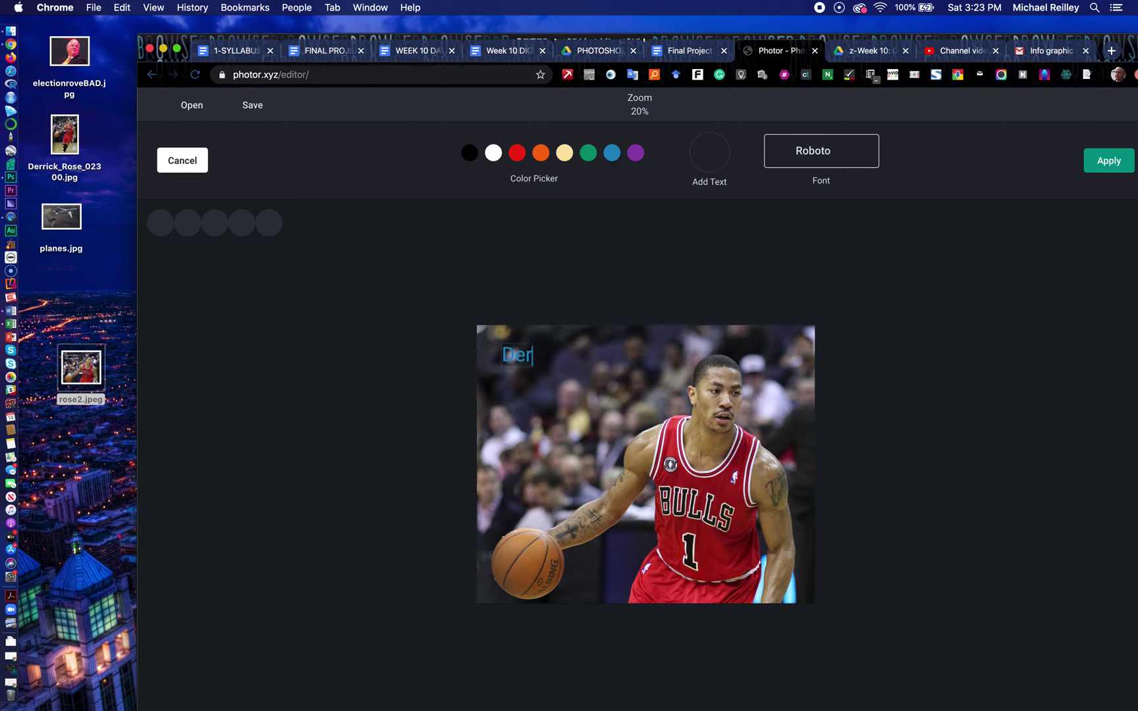
type("rick Rose ")
type("Chicago Bull")
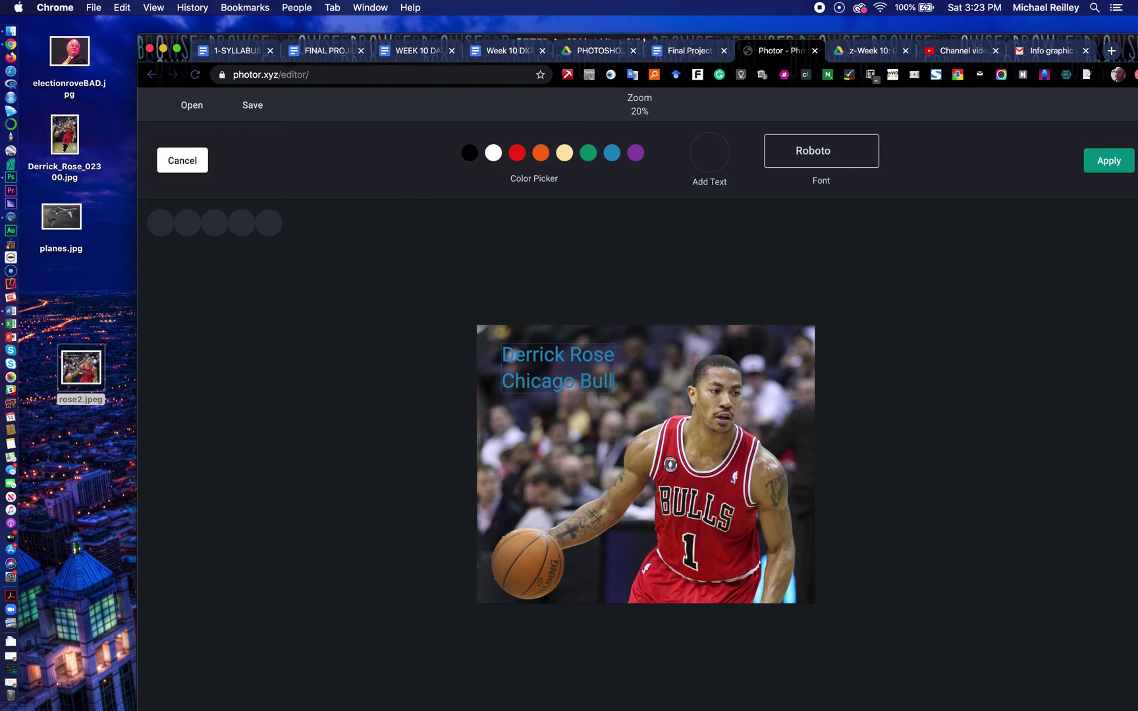
Color the caption white, apply it to the photo and leave the text editing mode
left_click(494, 154)
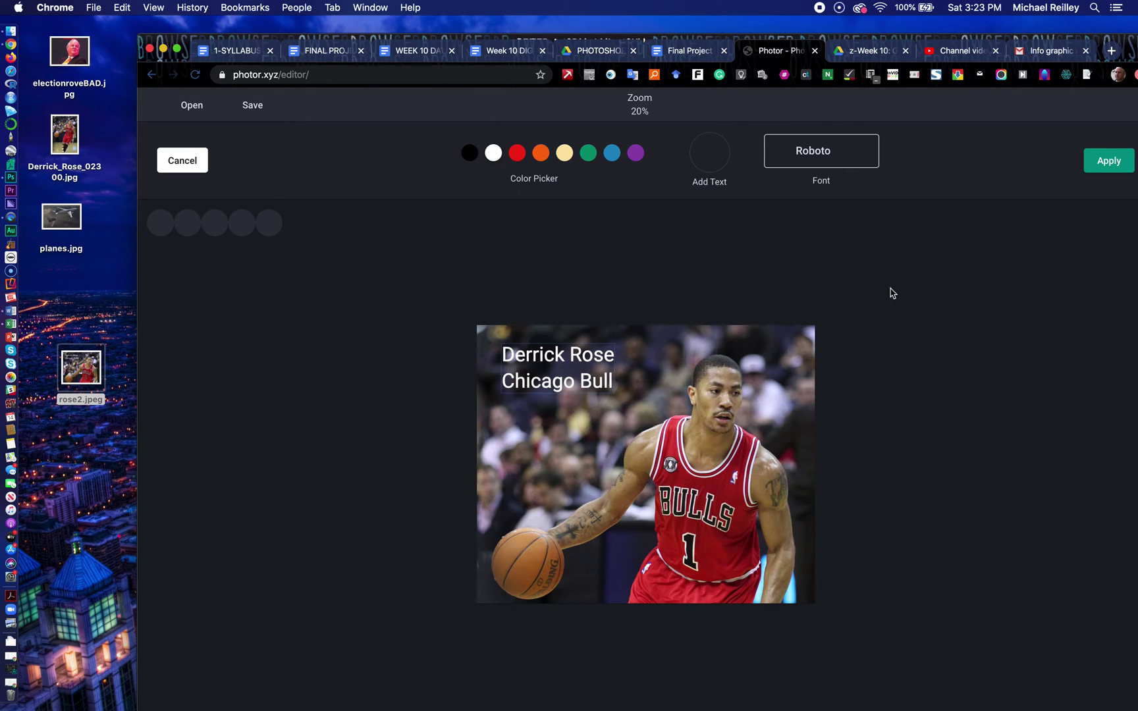
left_click(1107, 163)
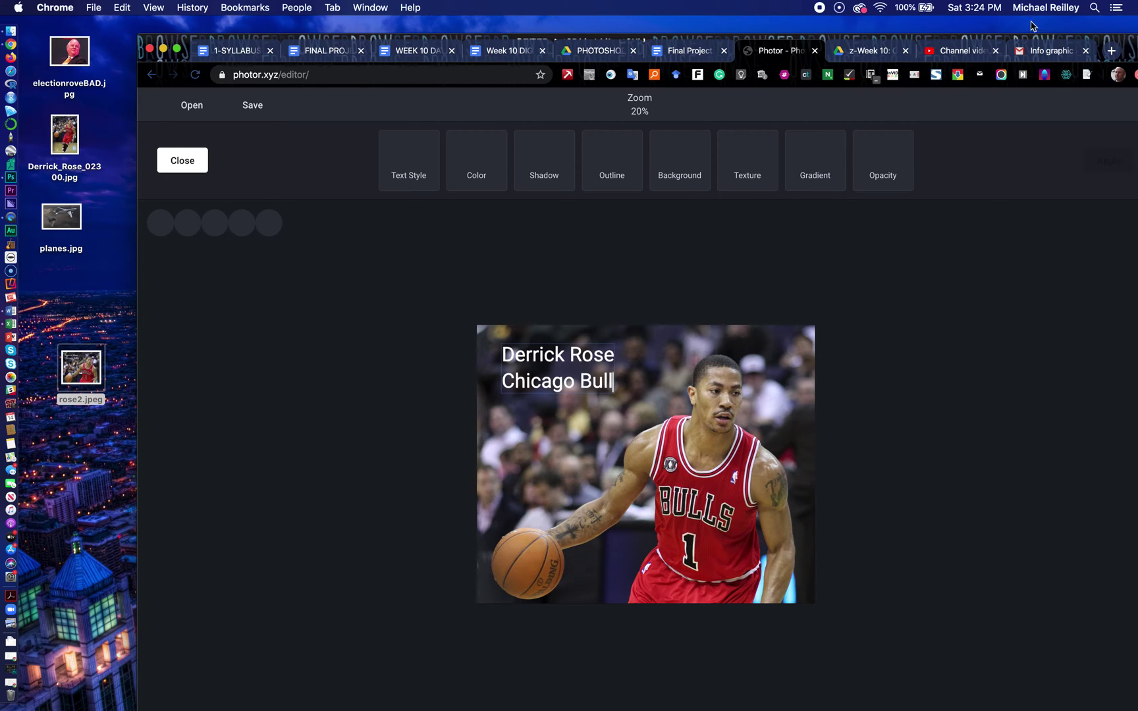
left_click_drag(1022, 40, 949, 41)
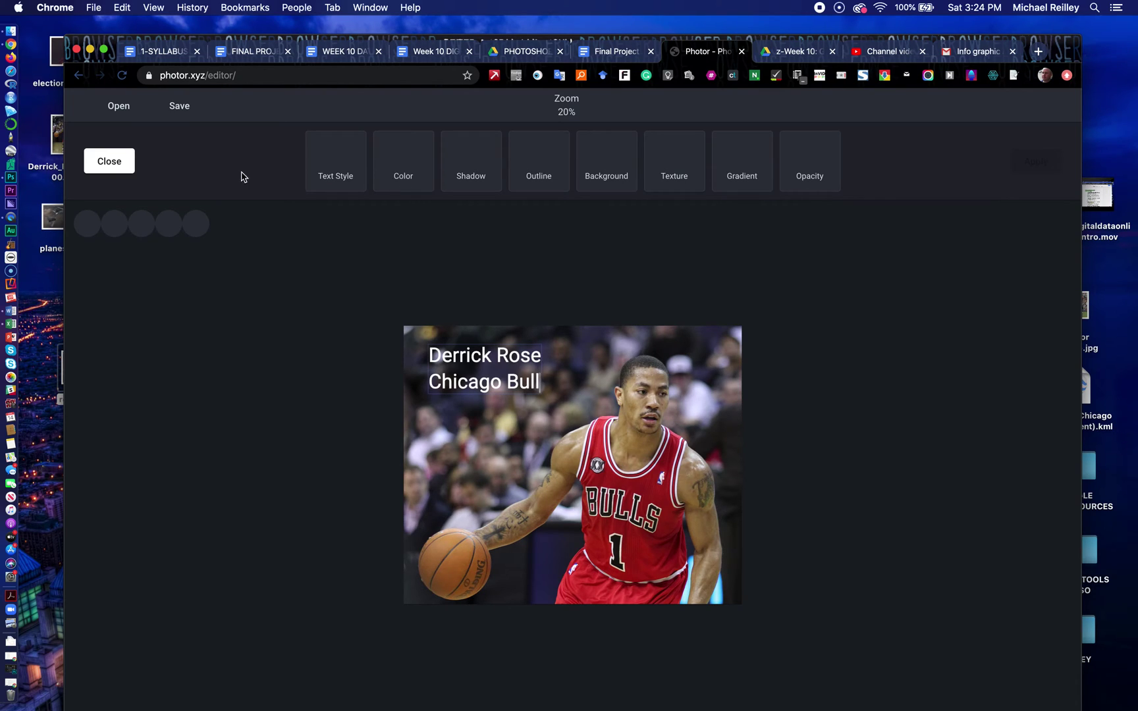
left_click(117, 162)
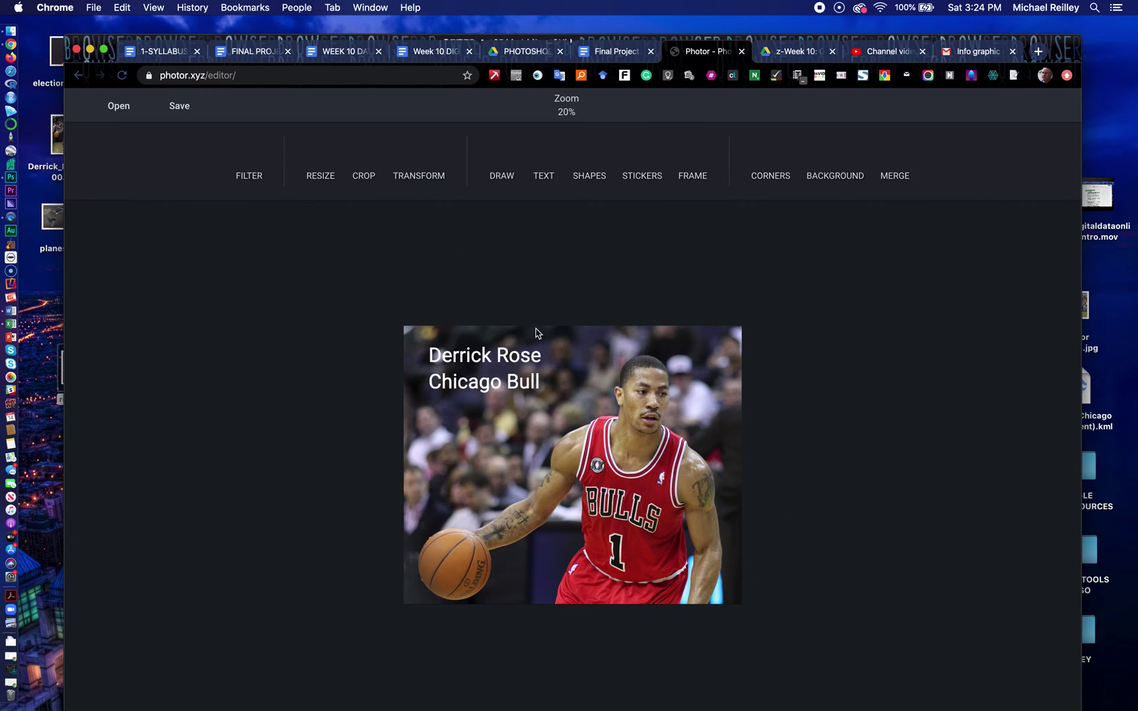
Save the captioned photo as a JPEG named derrickrose3 and dismiss the save dialog
left_click(178, 107)
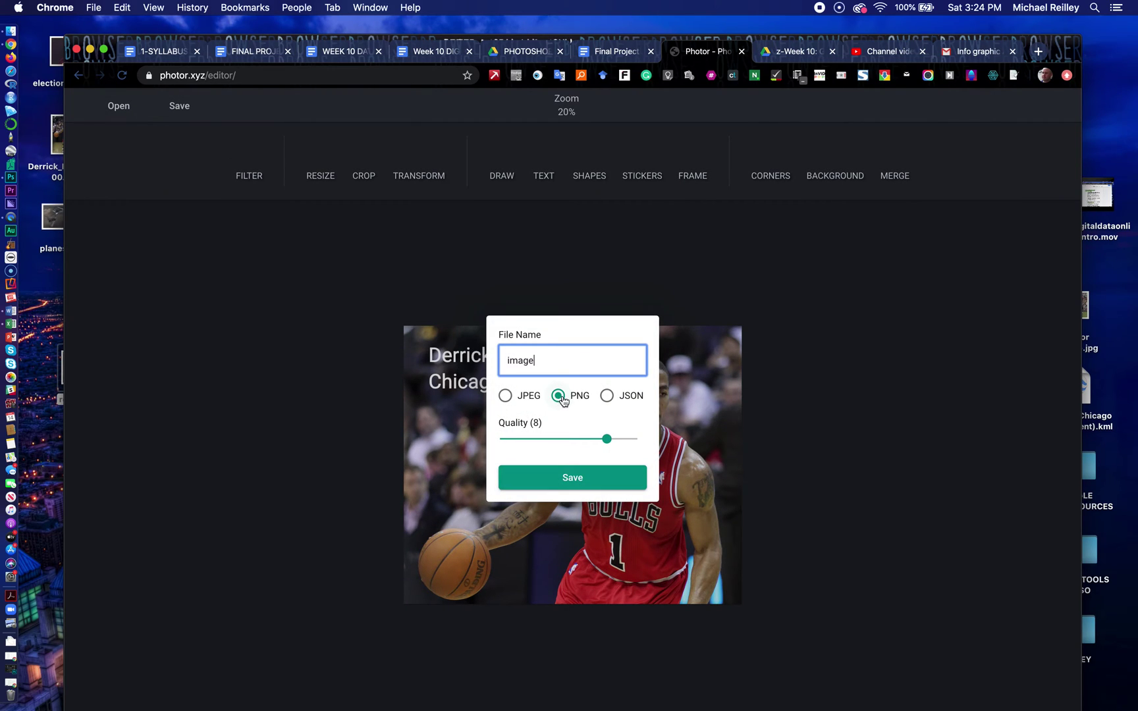
left_click(505, 396)
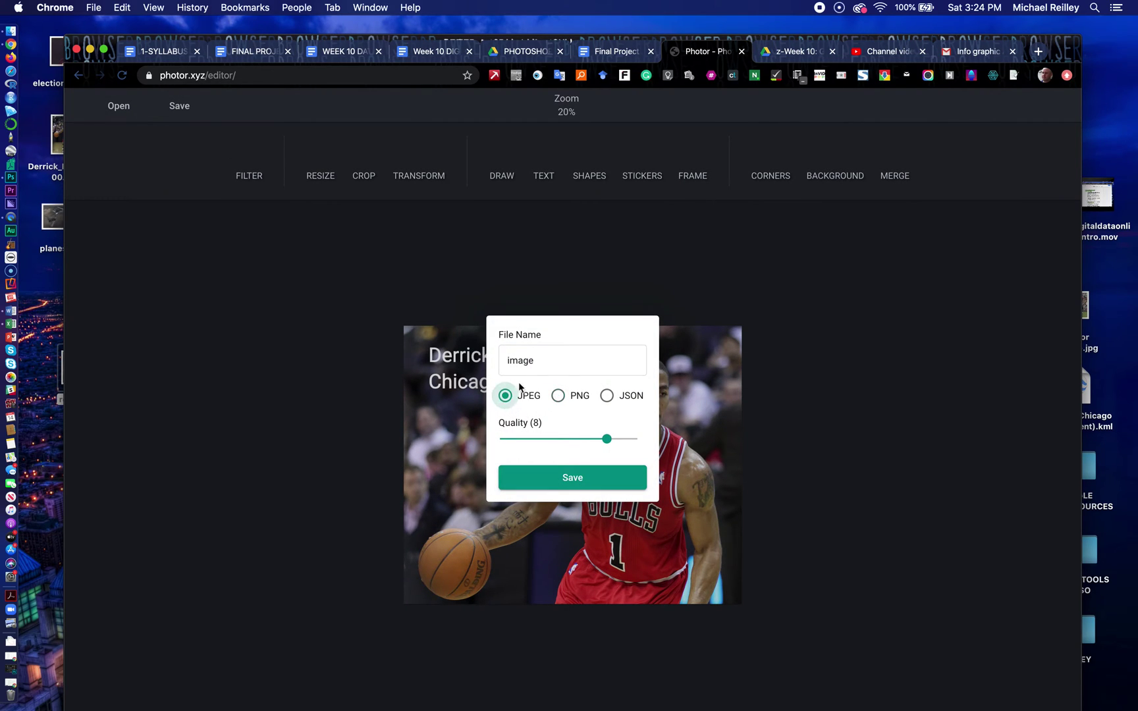
left_click_drag(541, 361, 486, 362)
type("derrickrose3")
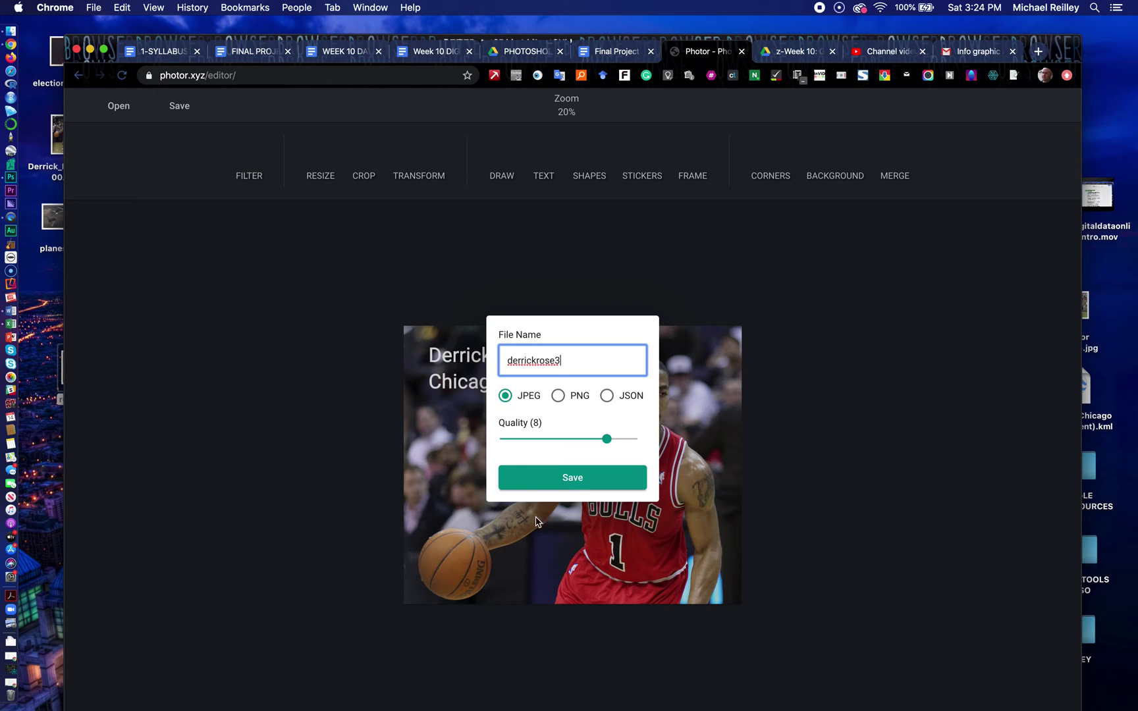
left_click(575, 478)
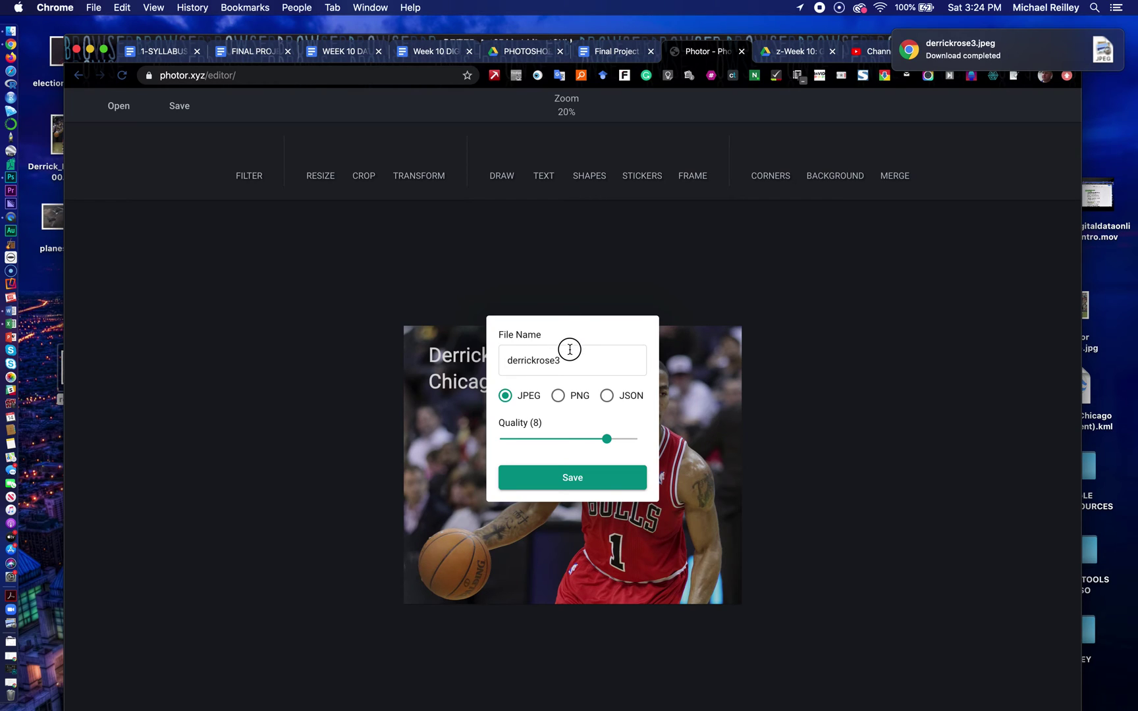
left_click(379, 261)
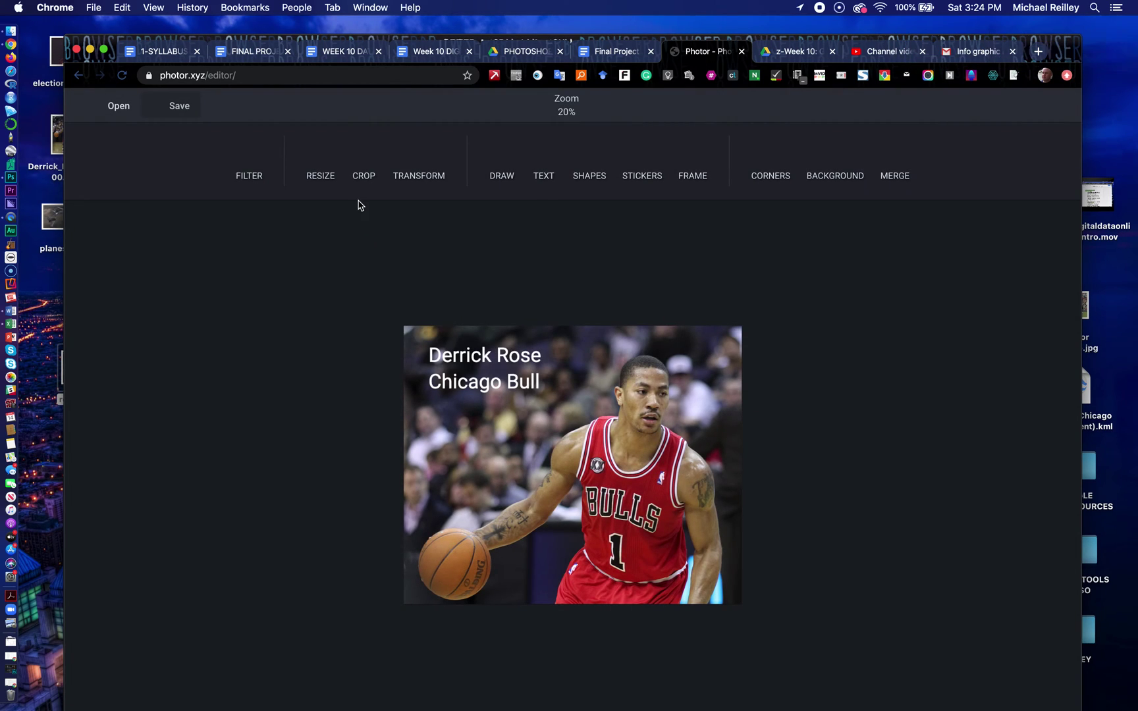
Resize the captioned photo to a width of 800.1 with the aspect ratio maintained and apply the change
left_click(319, 179)
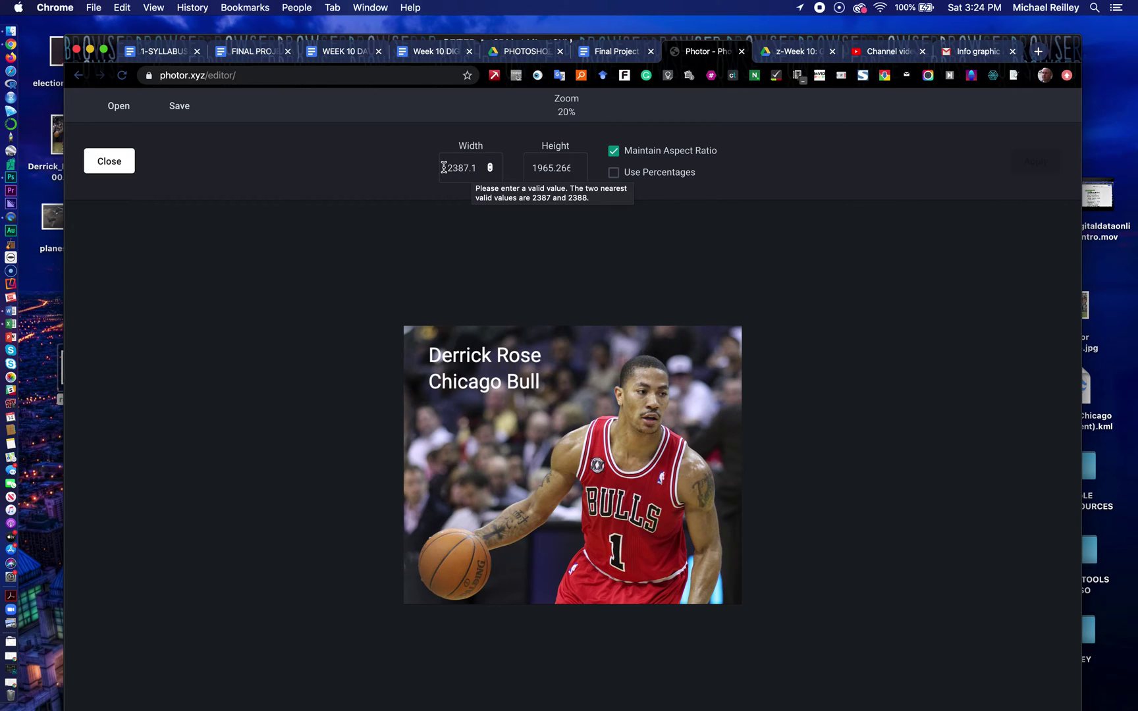
left_click_drag(445, 168, 467, 170)
type("800")
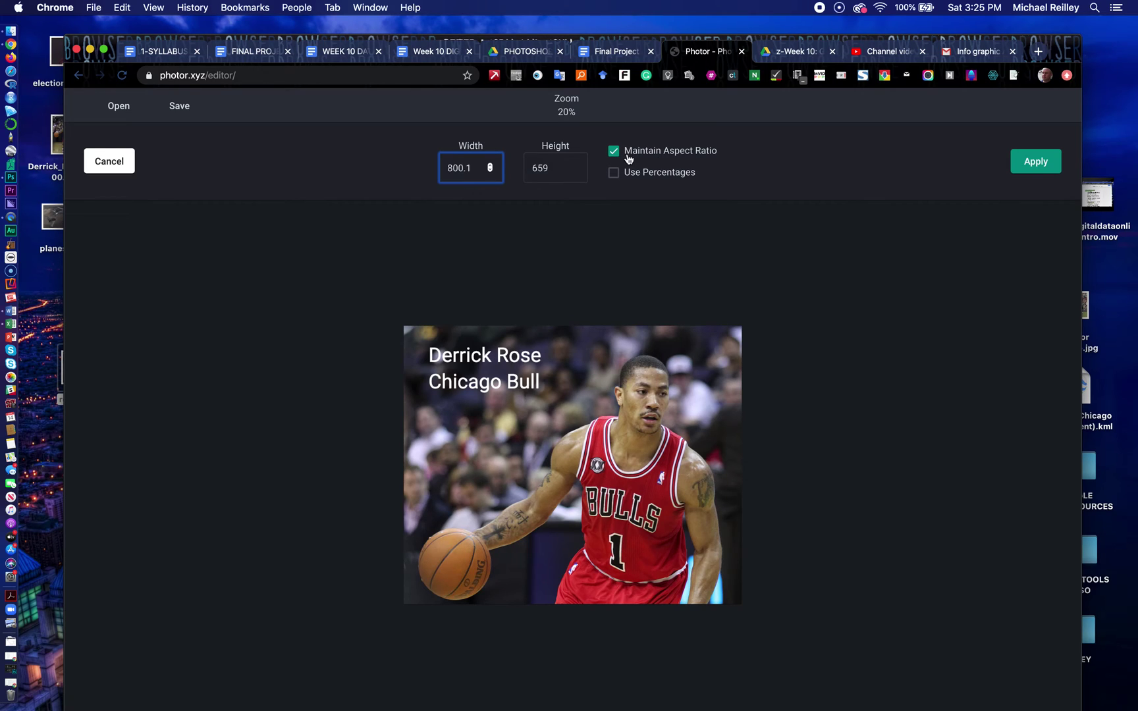
left_click(1036, 161)
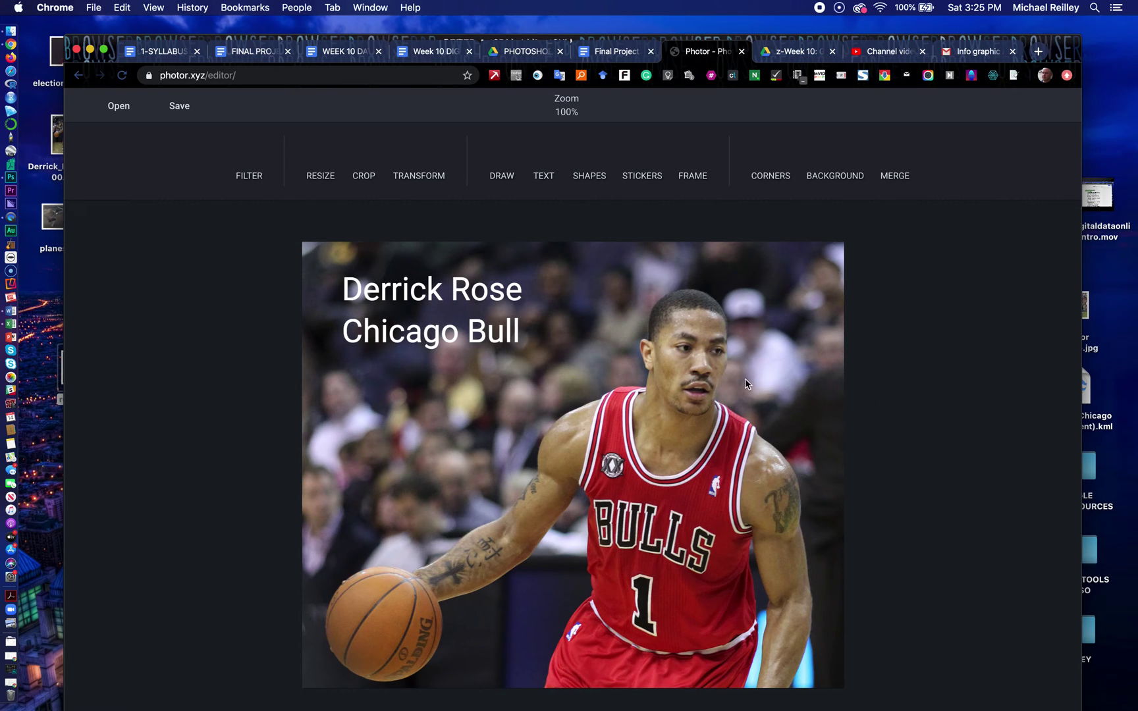
Save the resized photo as a JPEG named derrickrose4 at quality 8
left_click(179, 108)
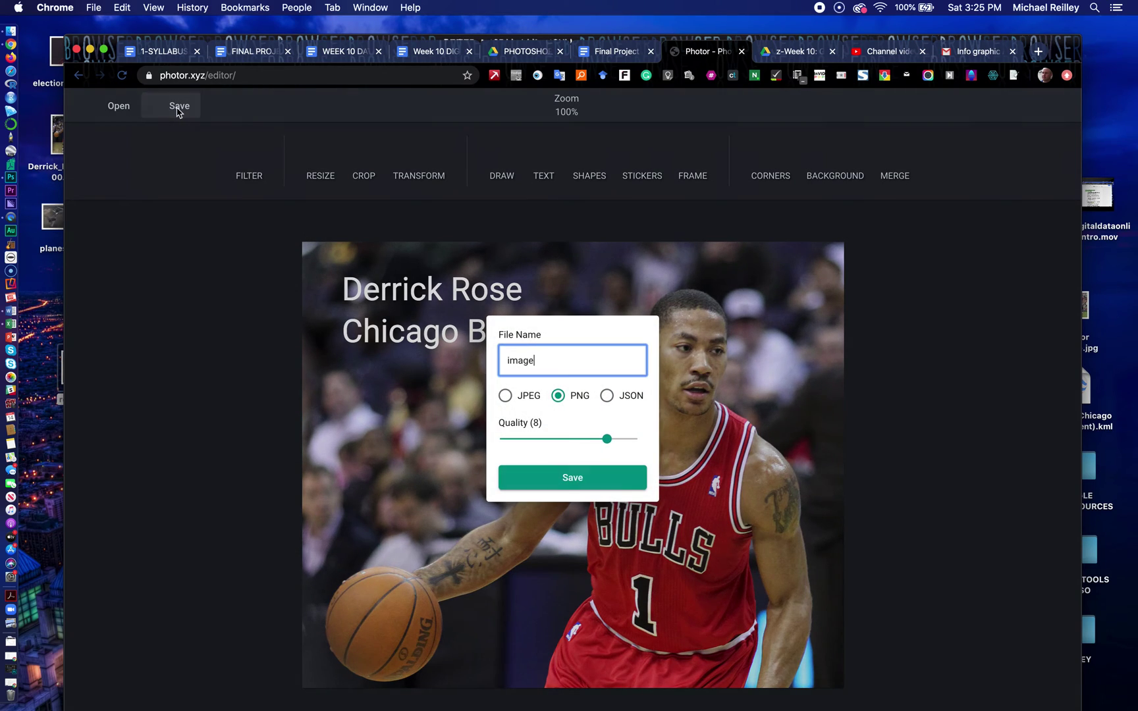
left_click(505, 396)
left_click(513, 365)
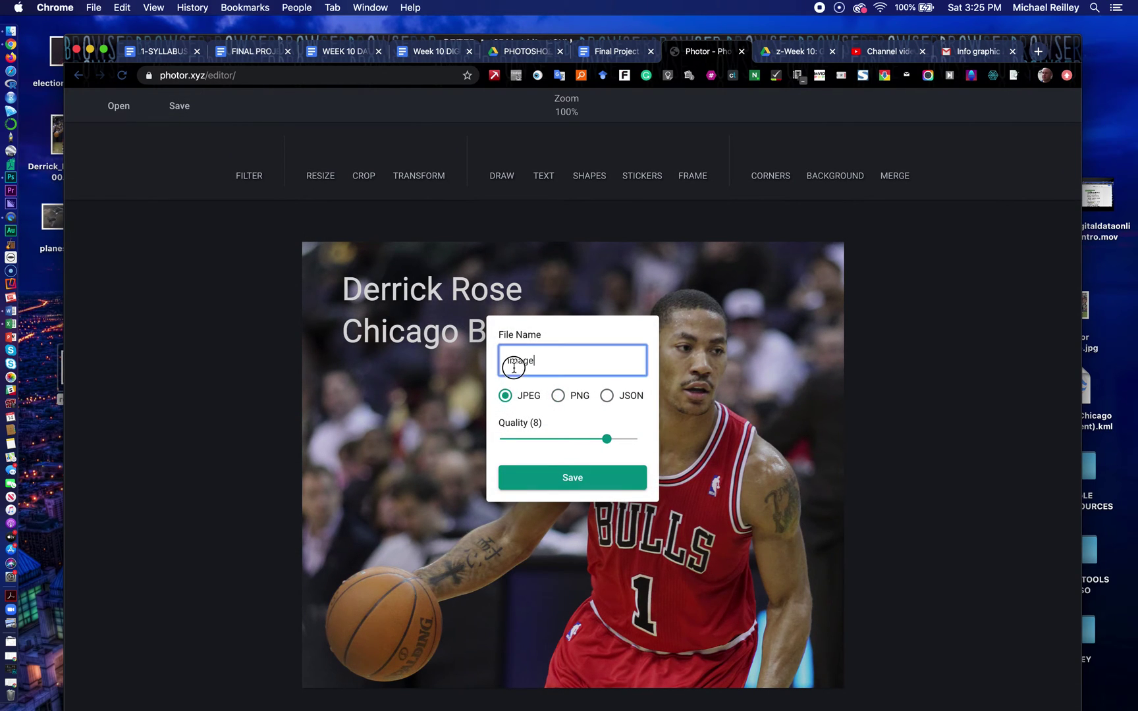
type("d")
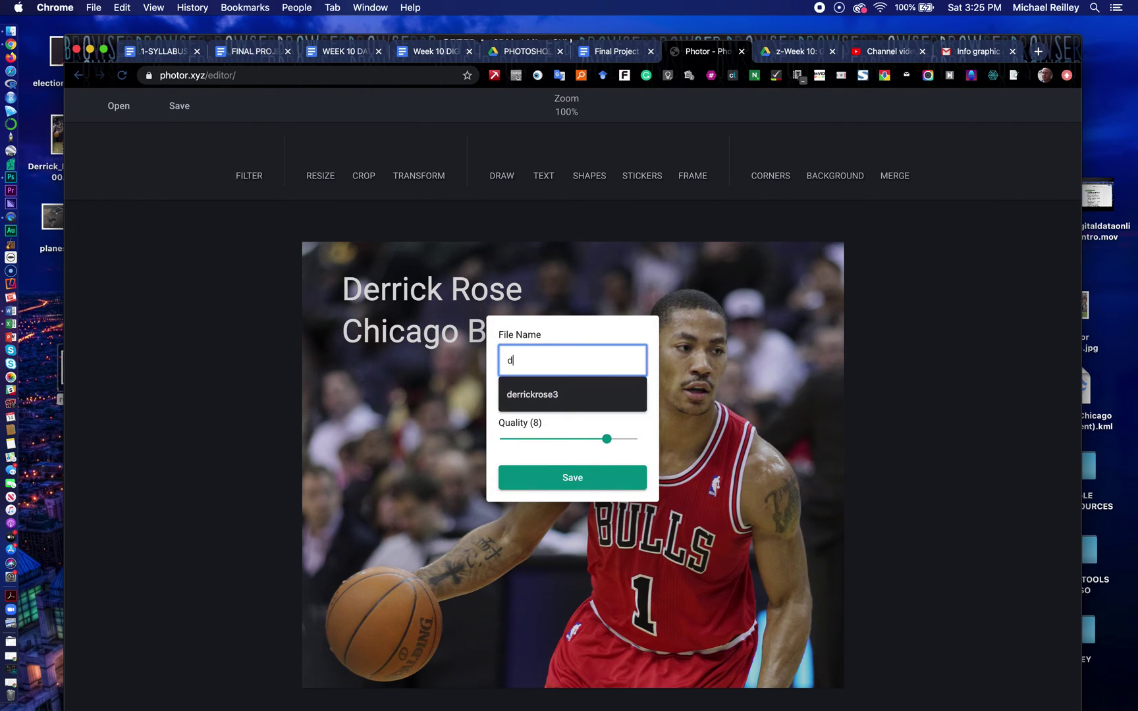
type("errickrose4")
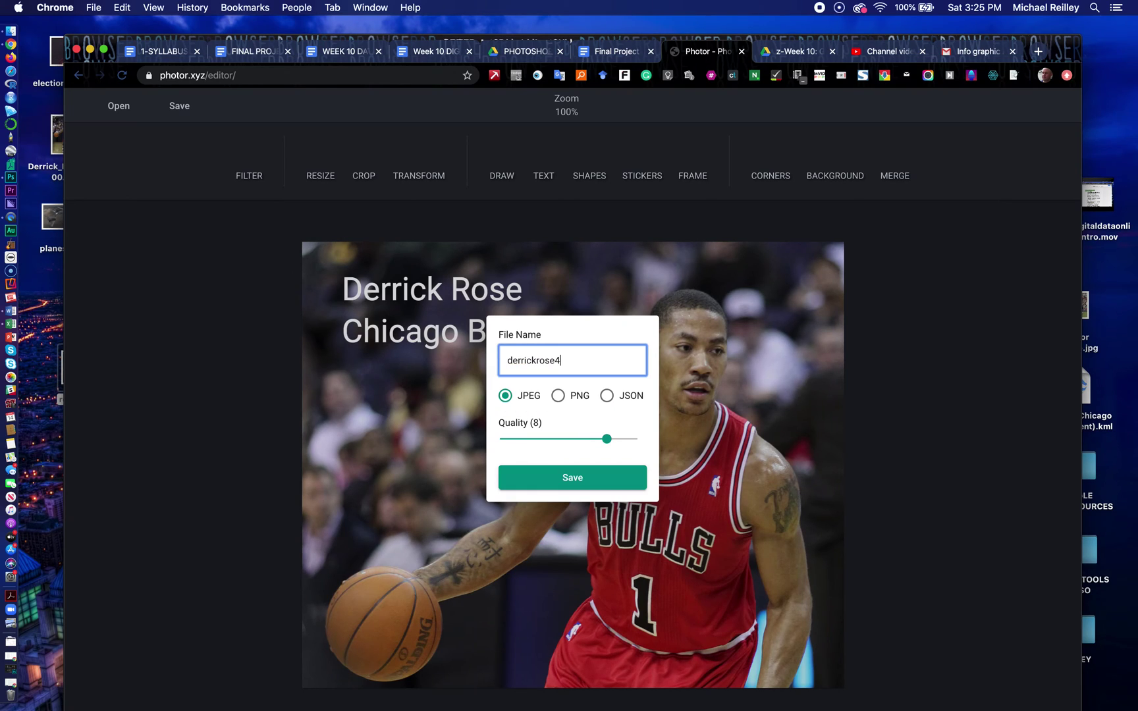
left_click(573, 479)
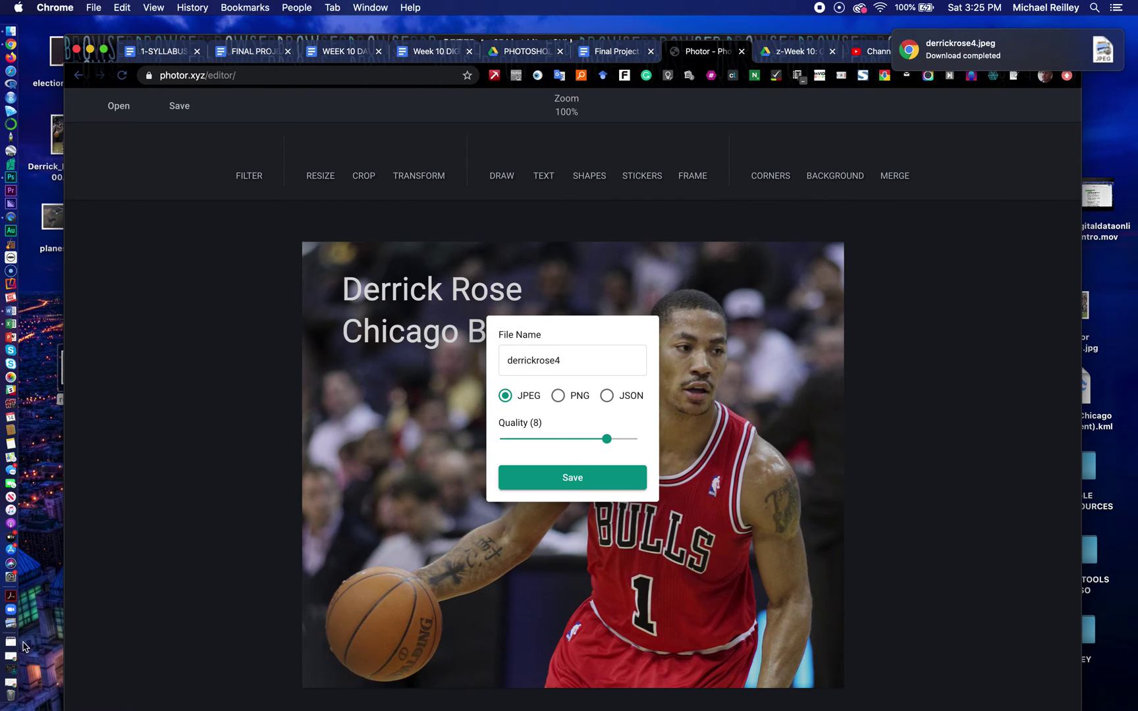
Move derrickrose4.jpeg from Downloads to the desktop, then check the image in Preview and close it
left_click(13, 642)
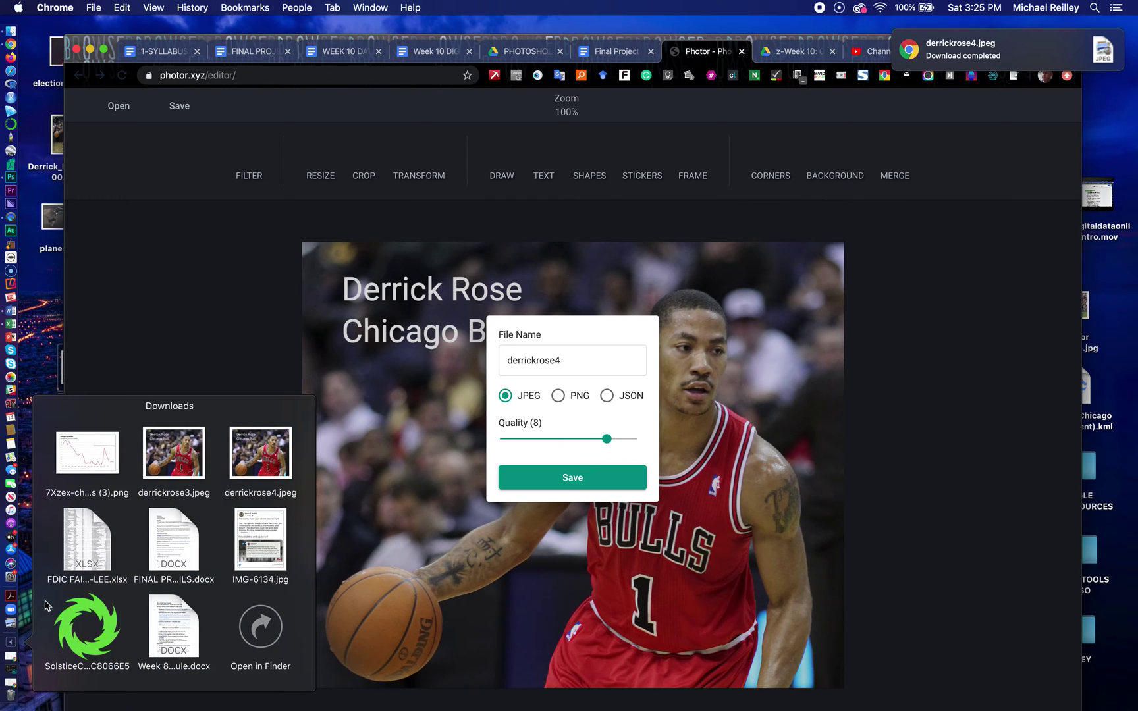
left_click_drag(256, 461, 41, 449)
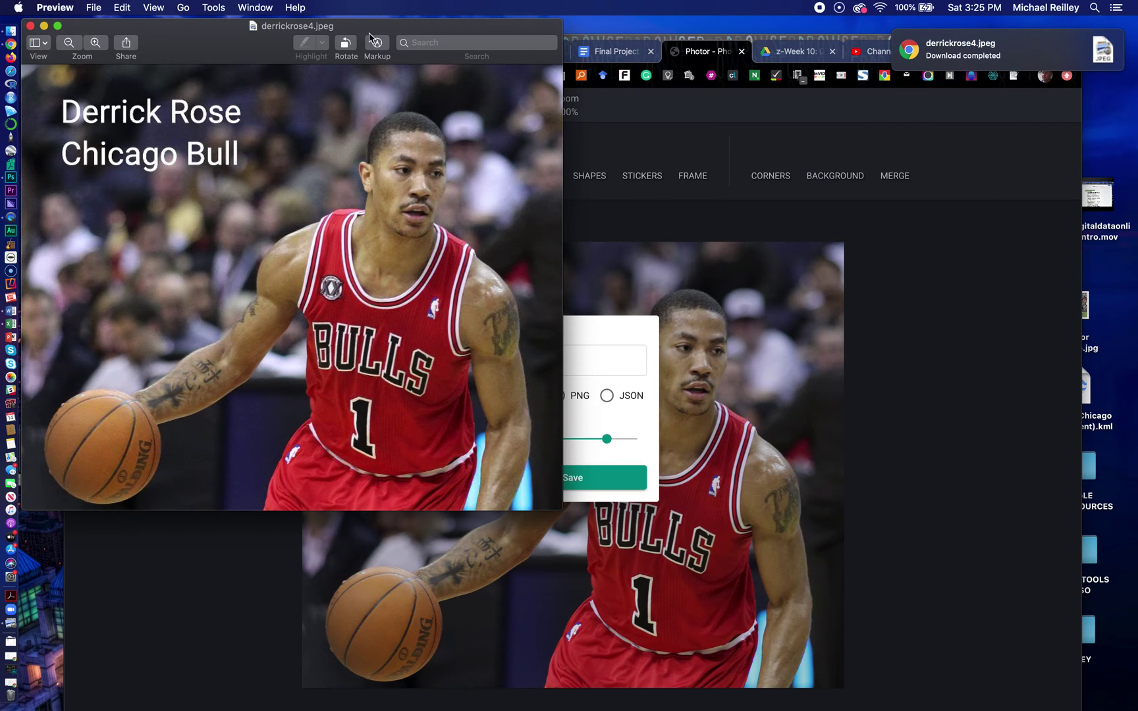
left_click_drag(394, 27, 577, 56)
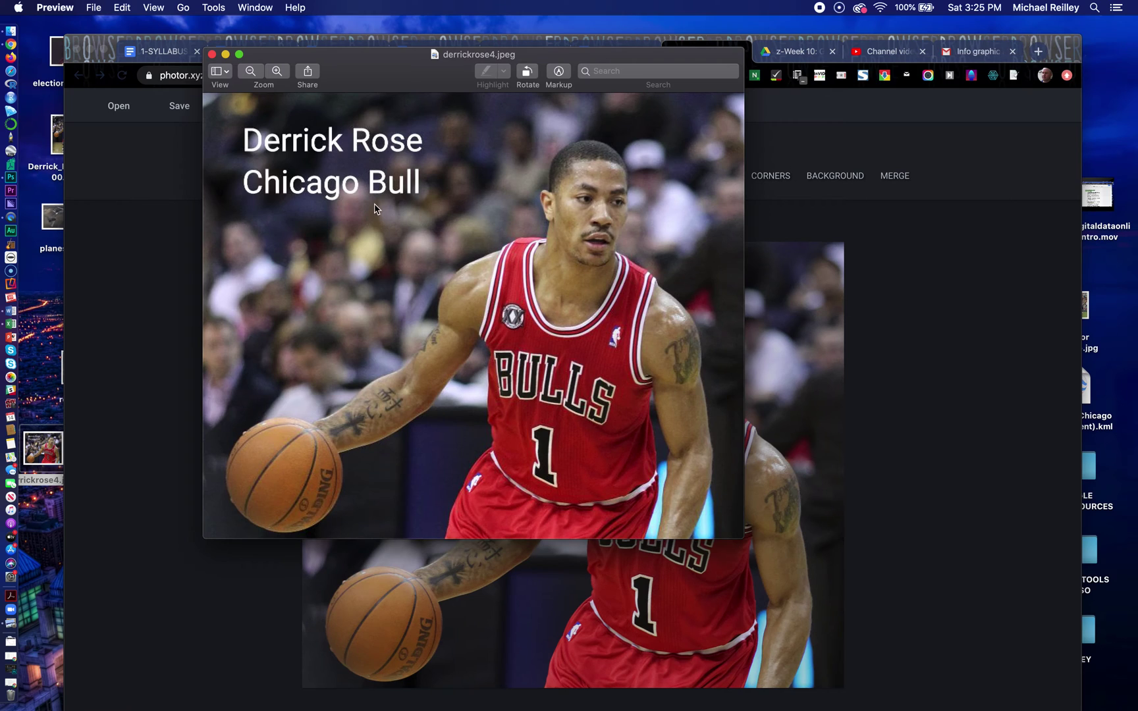
left_click(212, 54)
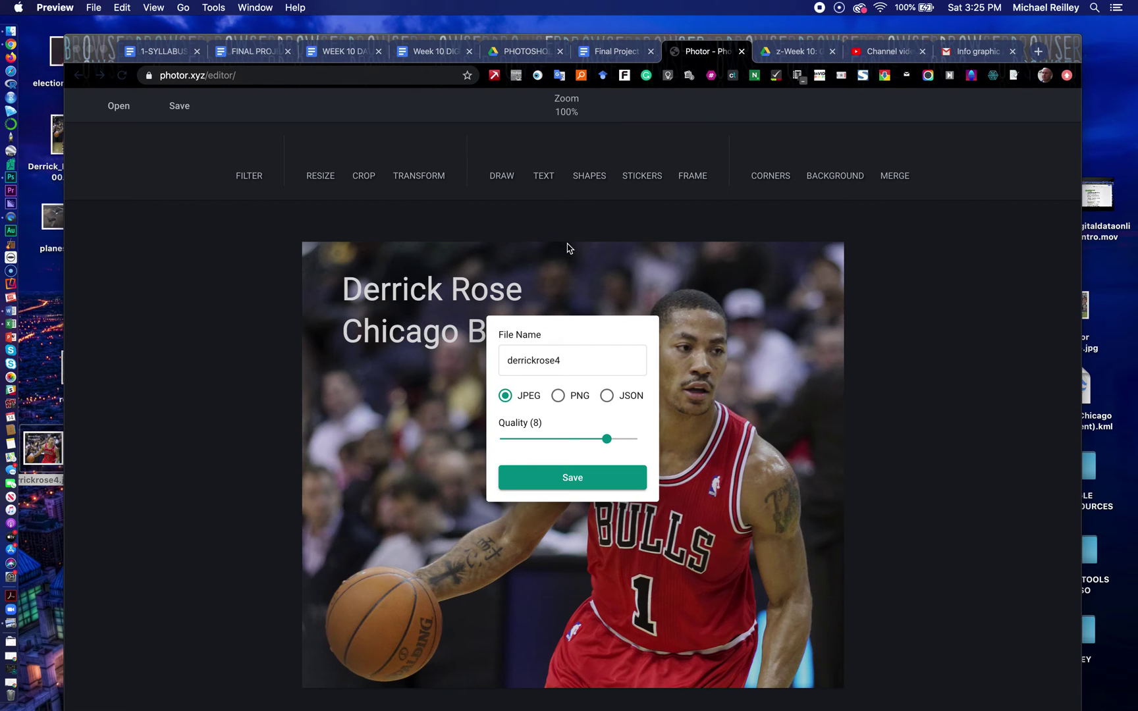
Minimize the browser, switch to Photoshop CC 2018 and open electionroveBAD.jpg from the desktop
left_click(90, 50)
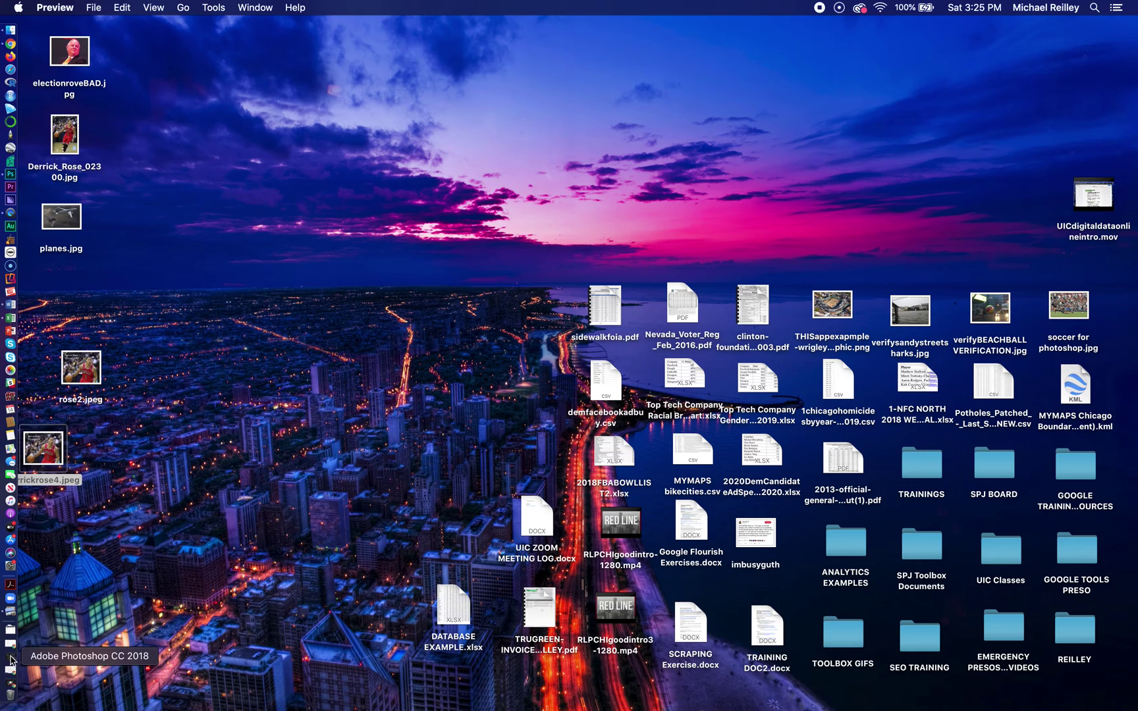
left_click(10, 658)
left_click_drag(277, 141, 325, 32)
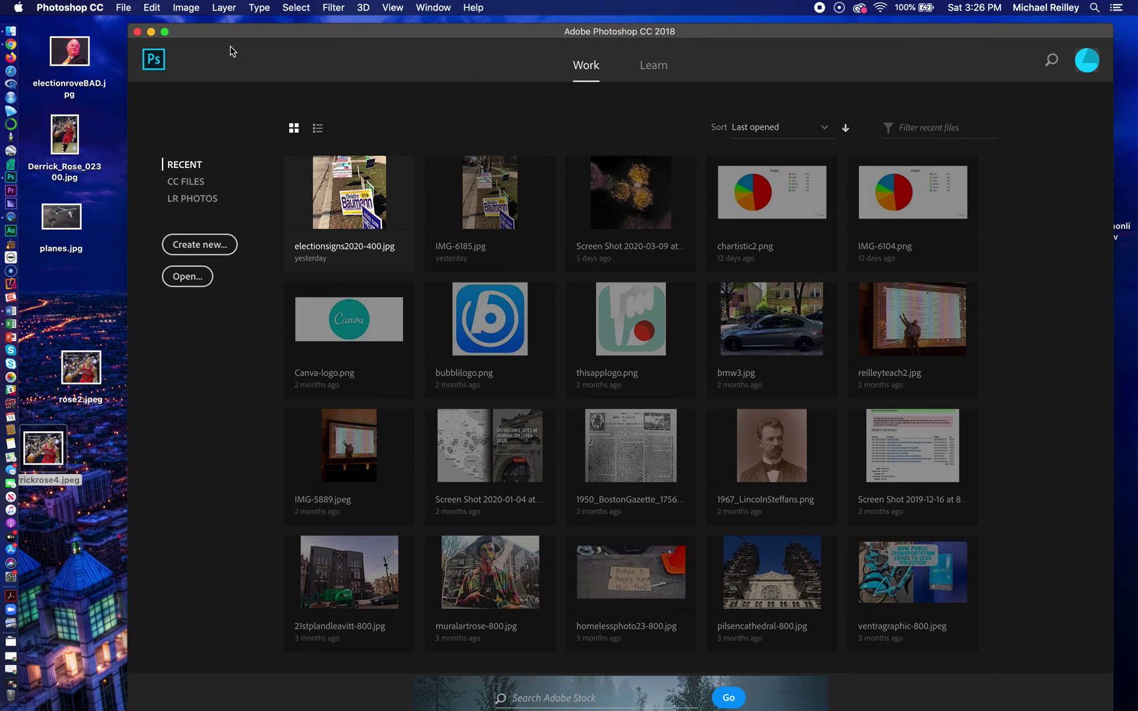
left_click(124, 8)
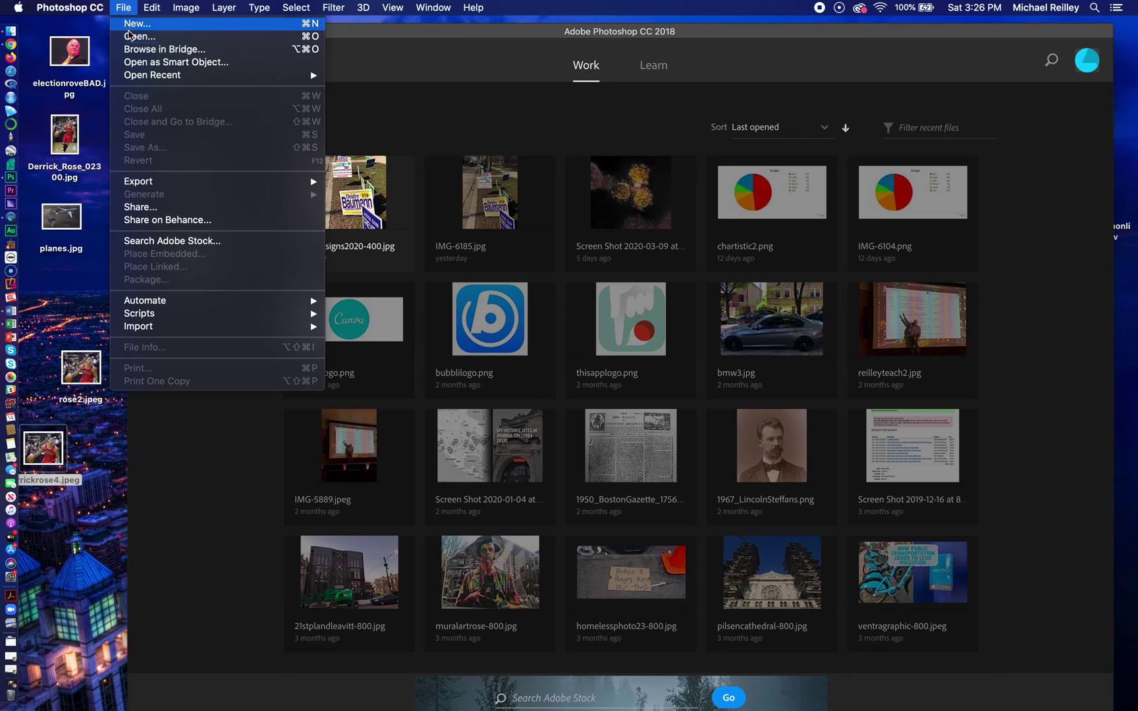
left_click(131, 39)
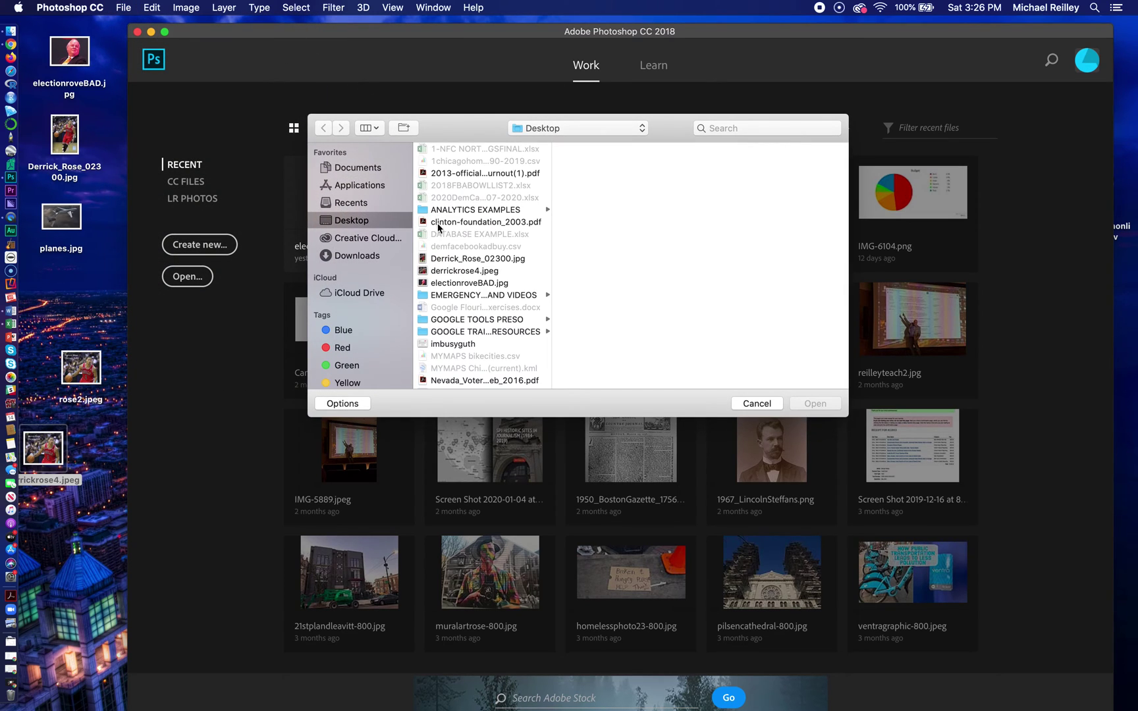
left_click(463, 285)
left_click(809, 409)
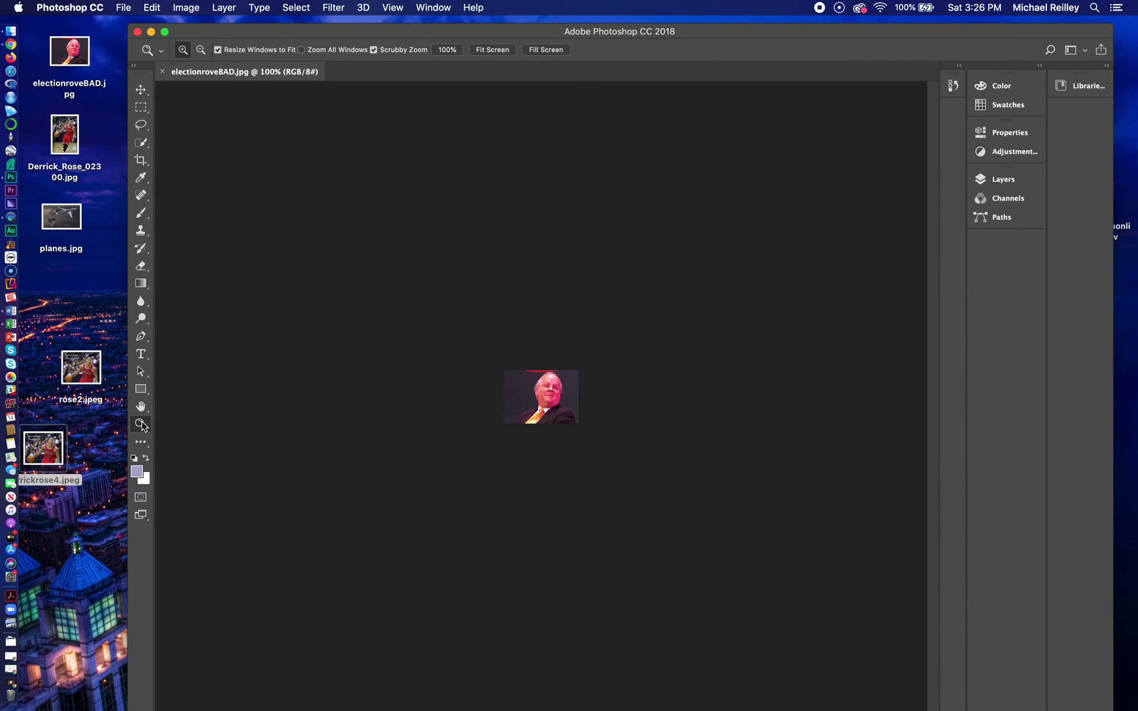
Magnify the man's face in the photo to 1600% to examine its individual pixels
left_click(532, 404)
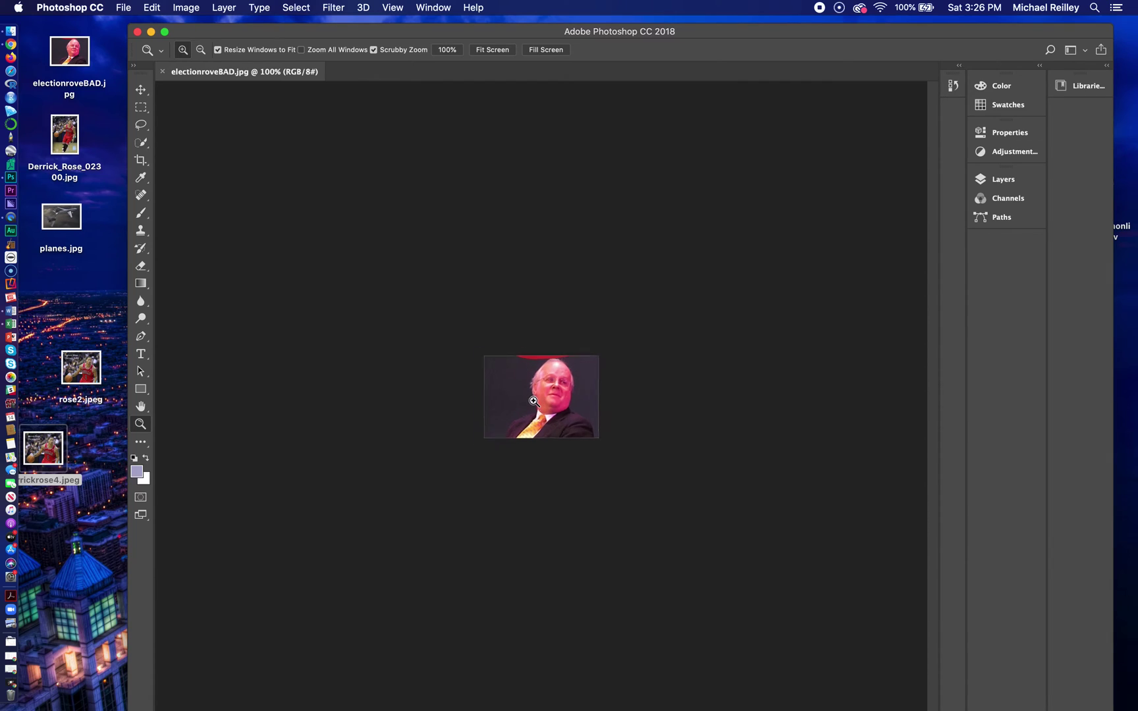
left_click(533, 401)
left_click(533, 401)
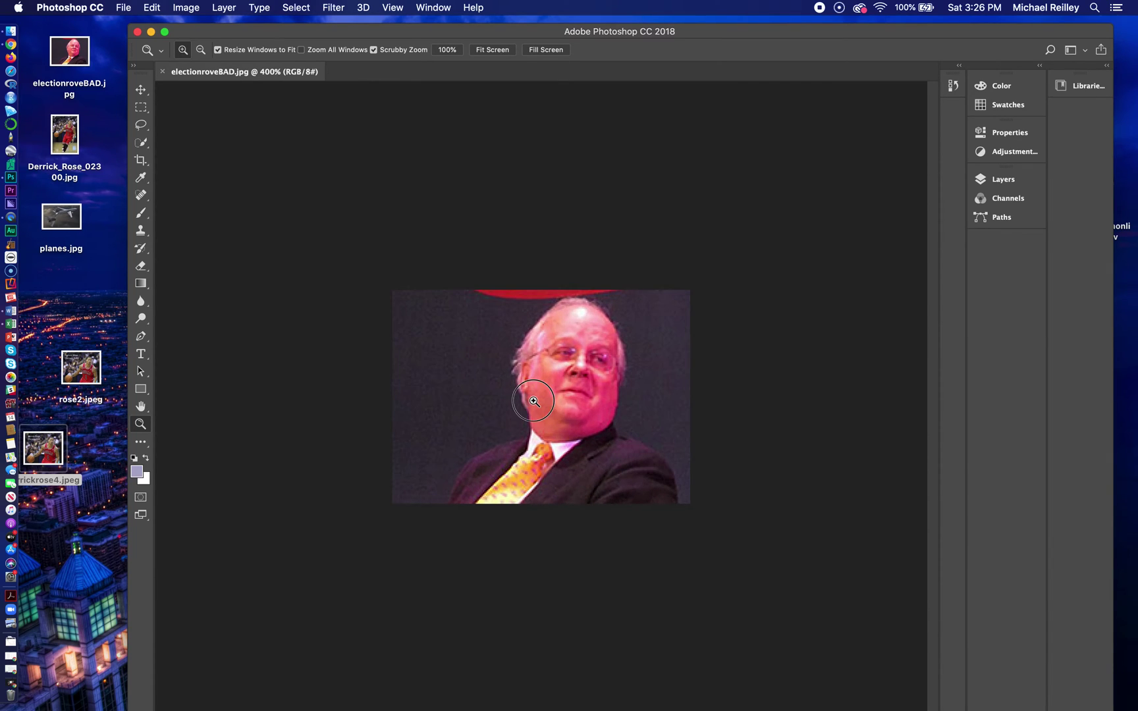
left_click(533, 401)
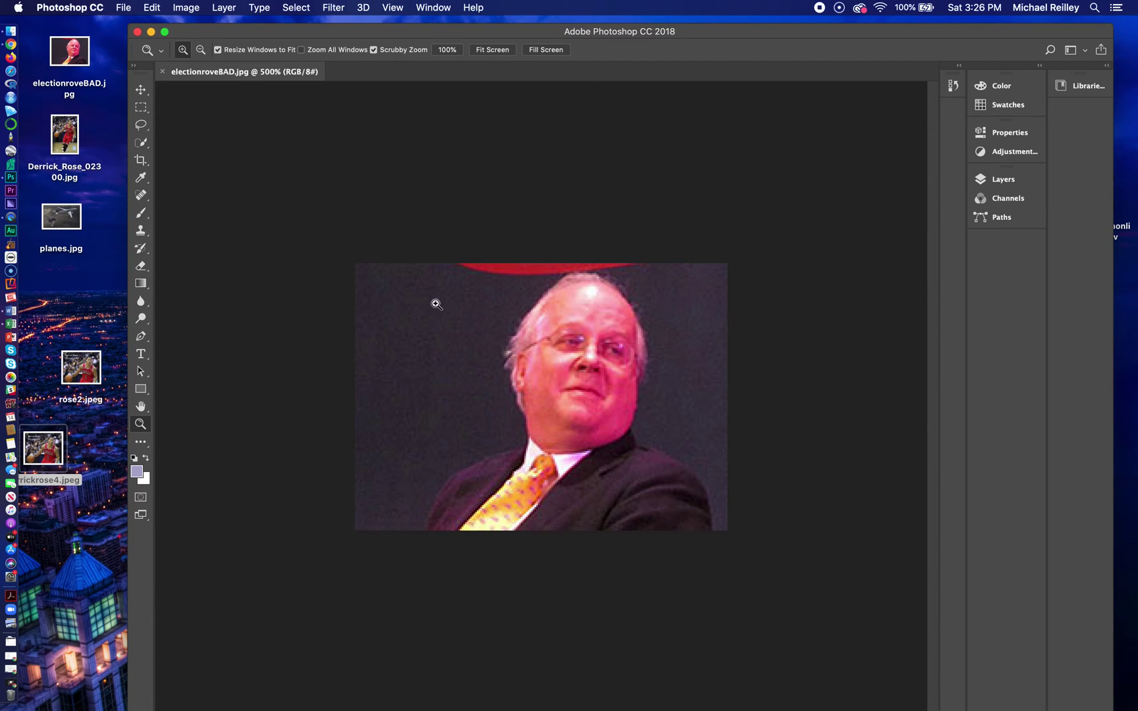
left_click(543, 365)
left_click(543, 365)
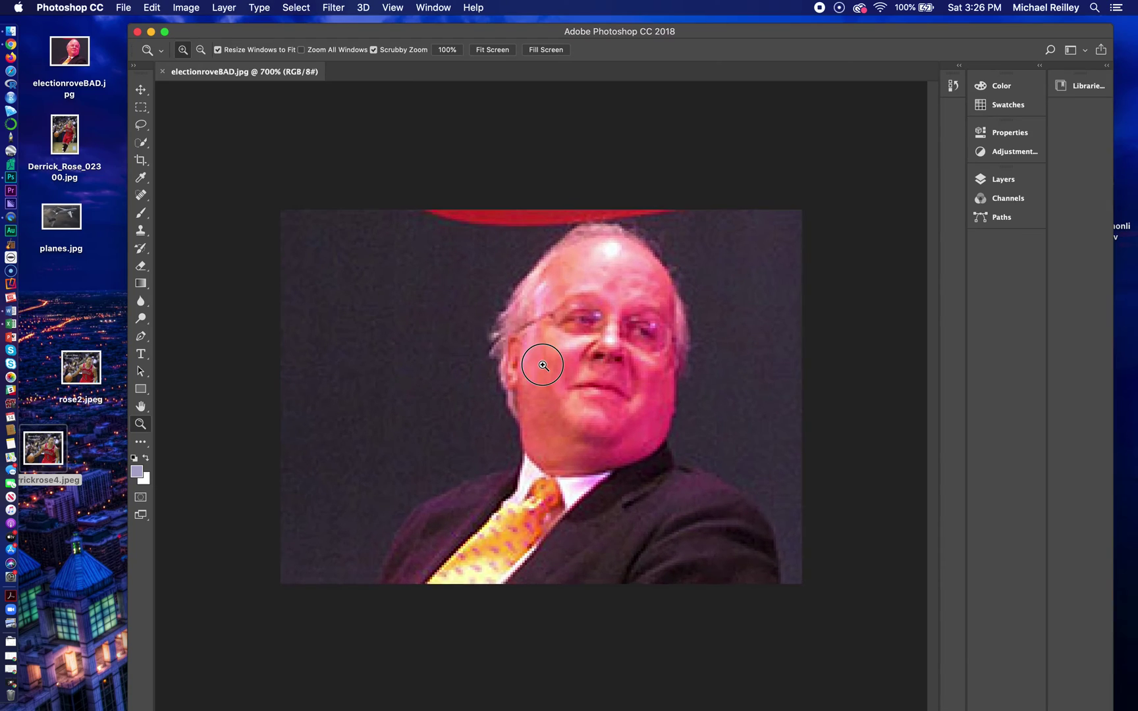
left_click(543, 365)
left_click(542, 365)
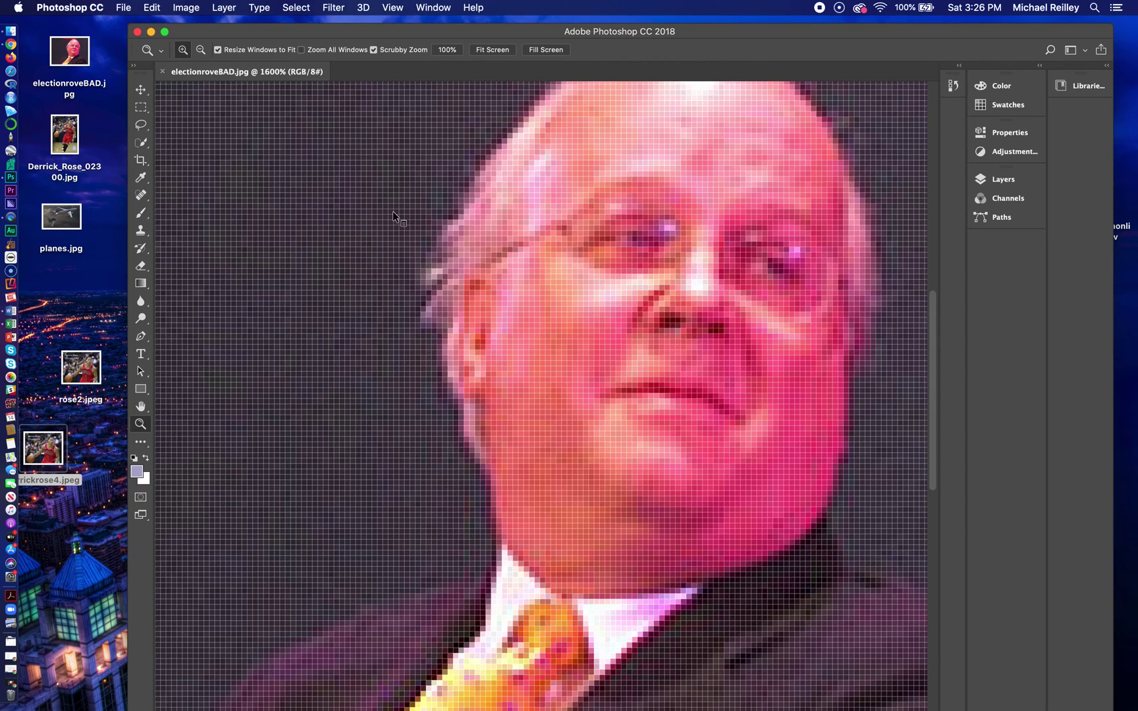
Reduce the magnification to 200% to examine the colors of the whole photo
key("alt")
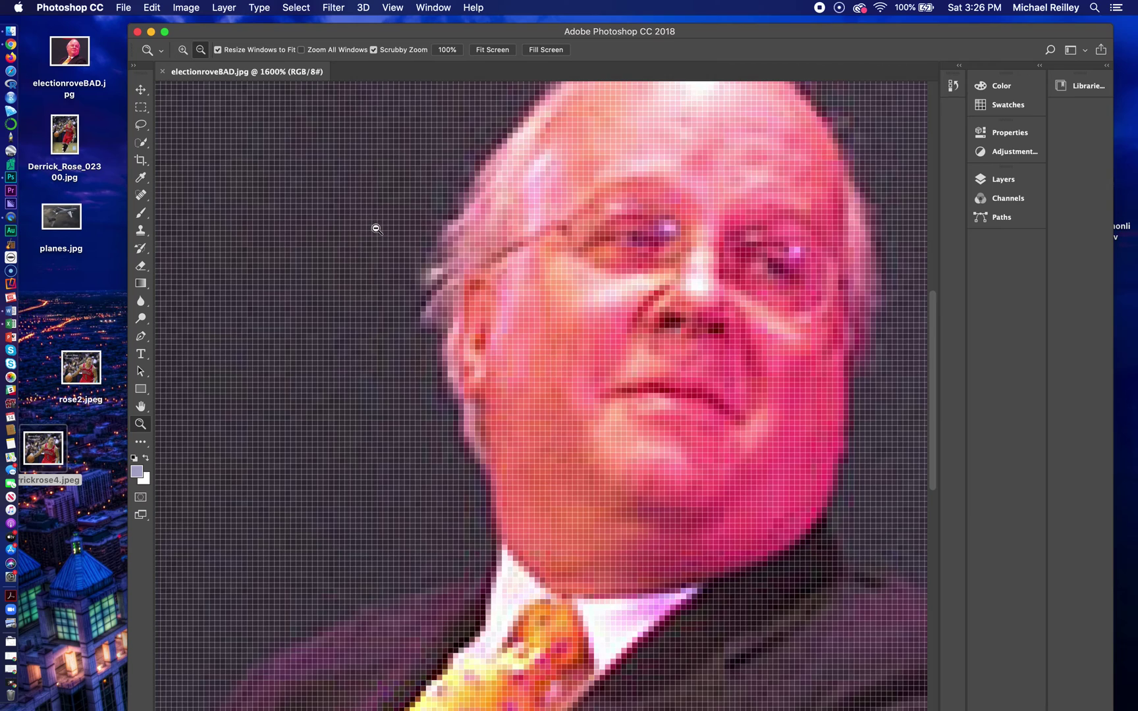
left_click(376, 229, "alt")
left_click(377, 228, "alt")
left_click(449, 376, "alt")
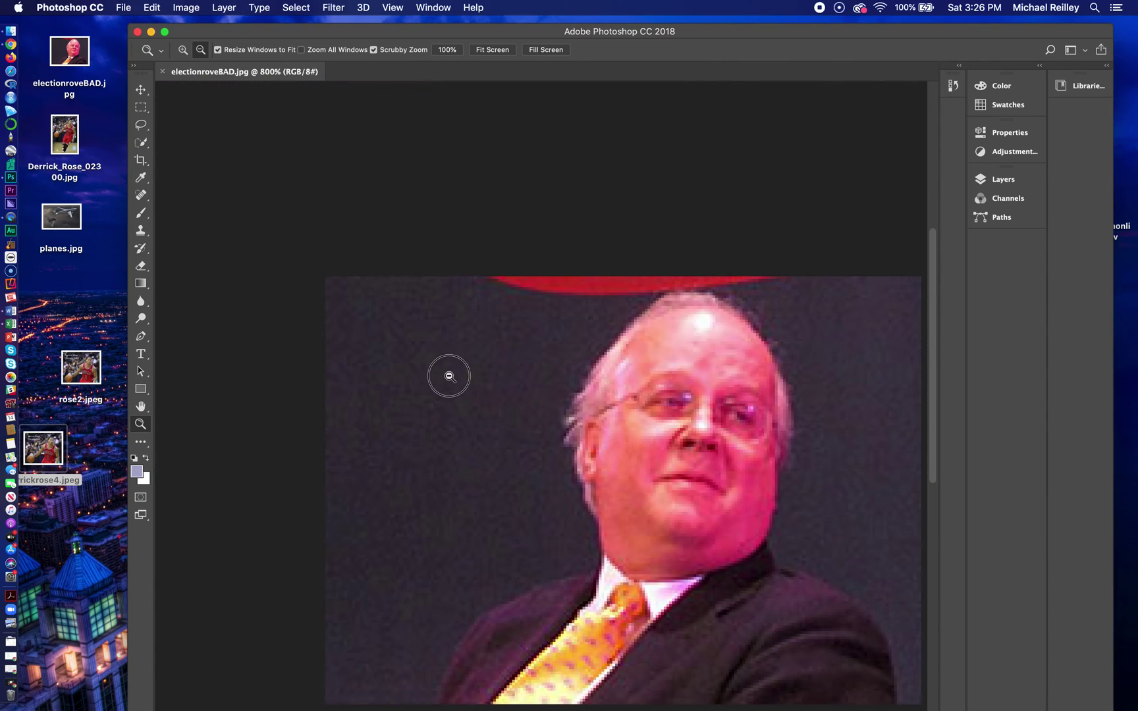
left_click(448, 376, "alt")
left_click(659, 415, "alt")
left_click(658, 415, "alt")
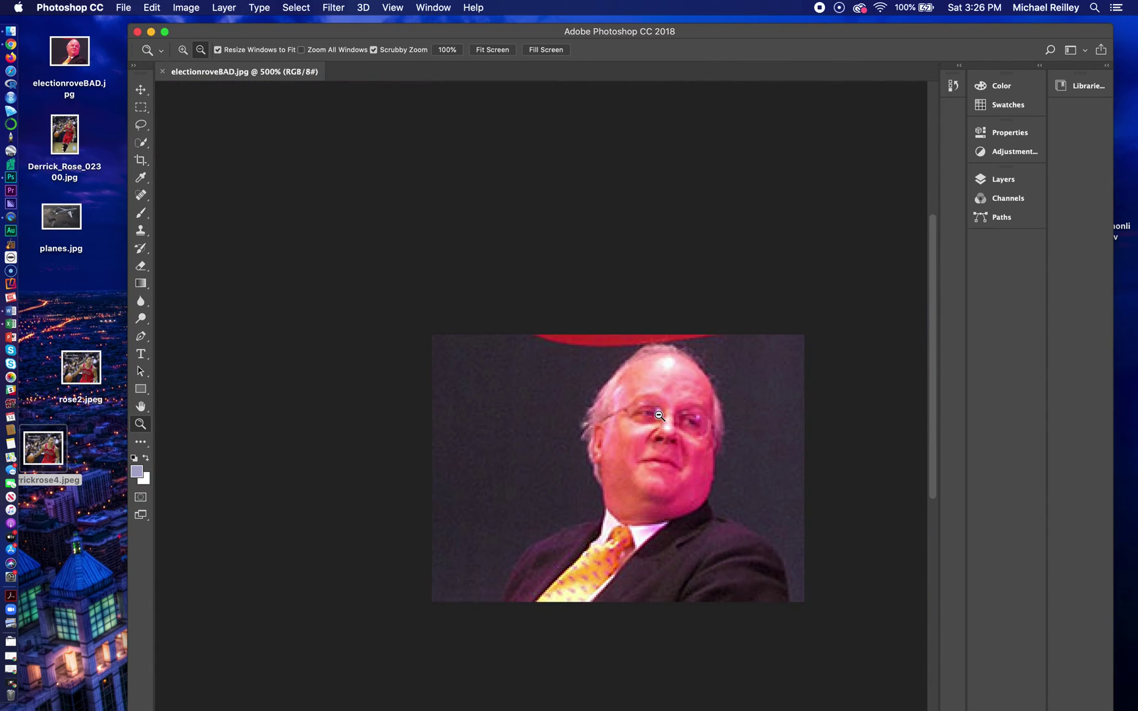
left_click_drag(669, 32, 659, 24)
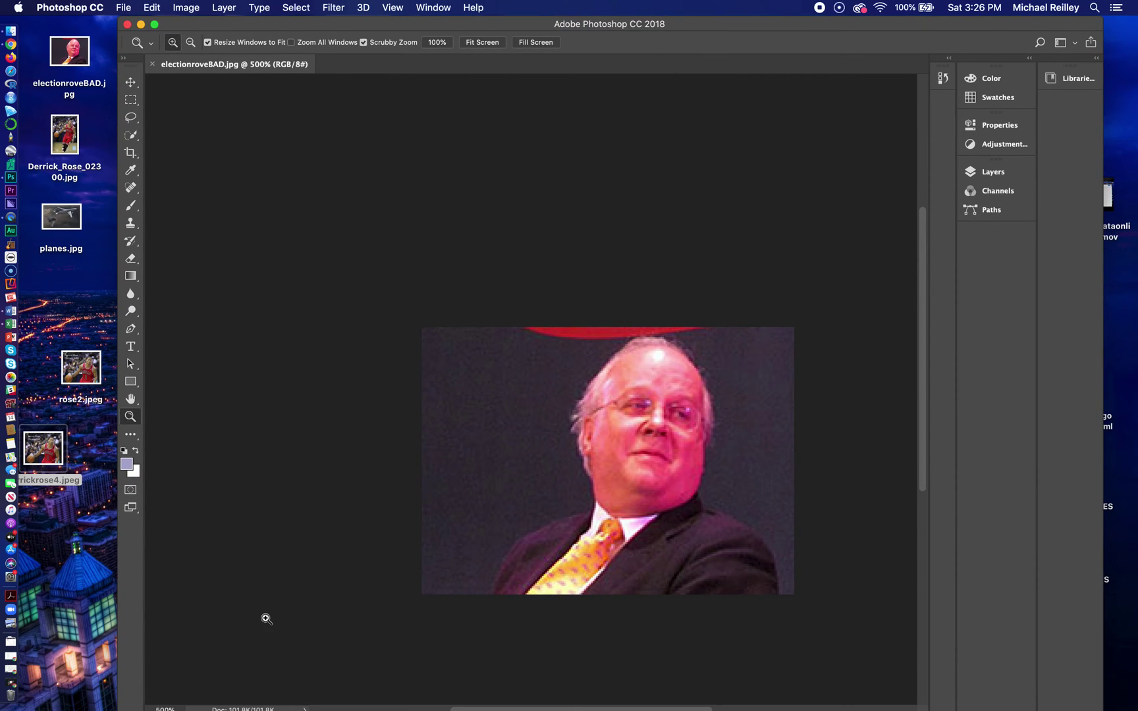
left_click(508, 452, "alt")
left_click(508, 452, "alt")
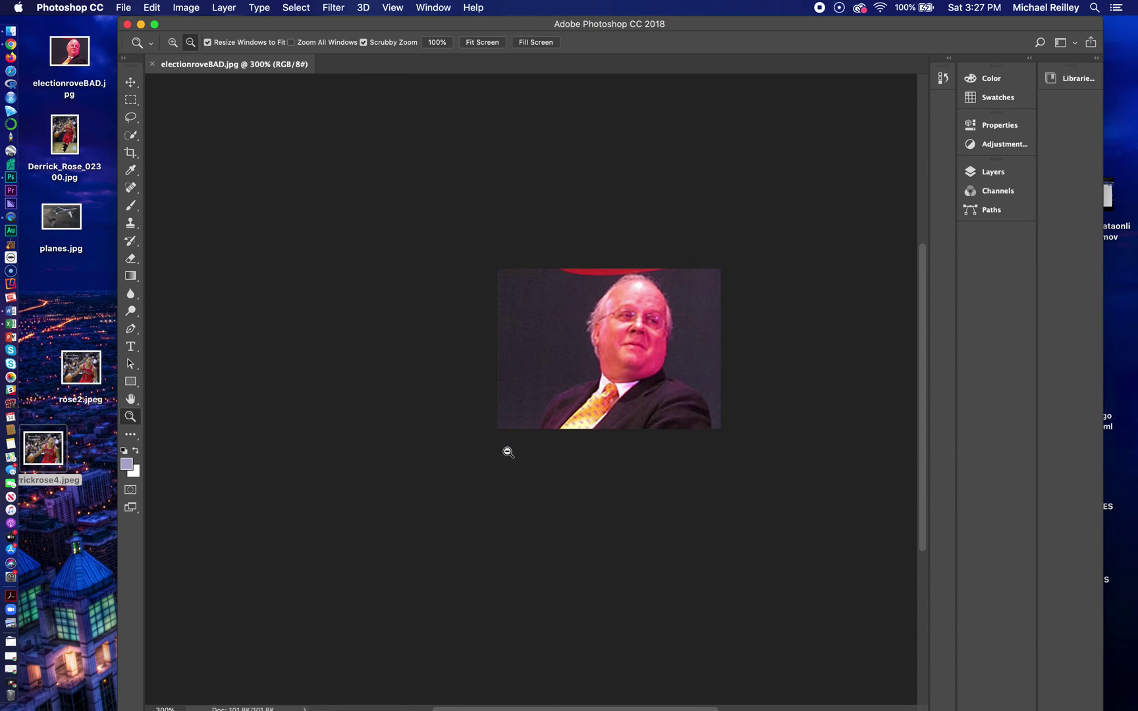
left_click(543, 402, "alt")
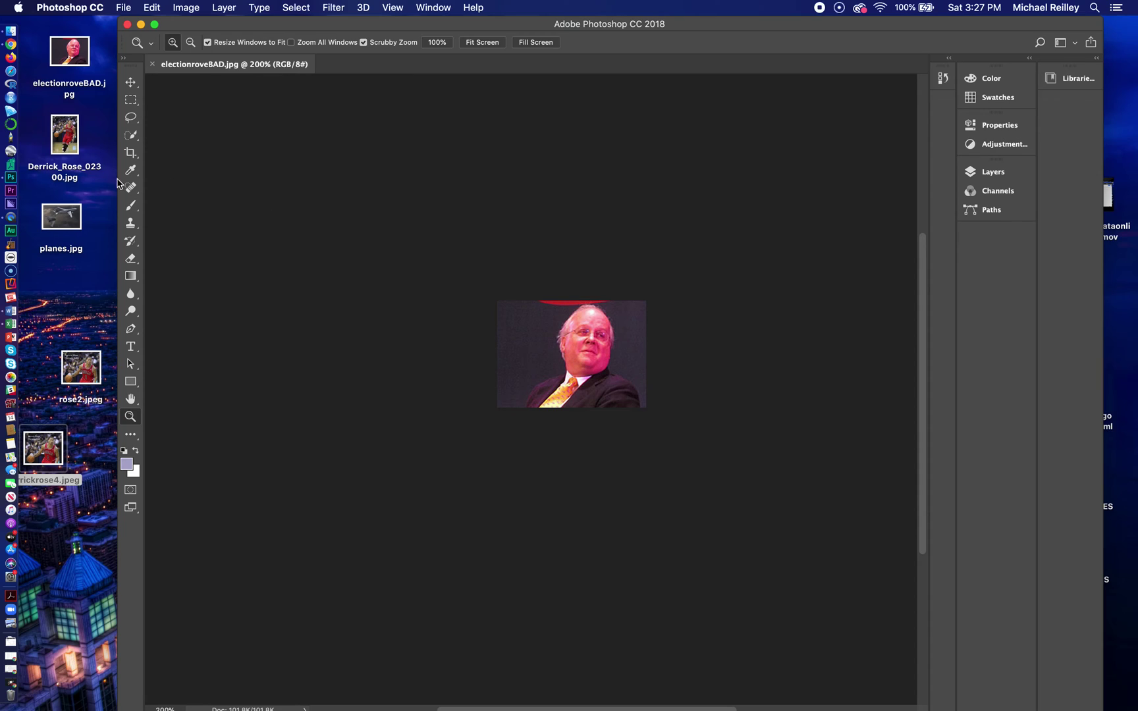
Adjust the photo's midtone Color Balance to -38 on cyan–red and +19 on magenta–green, leaving yellow–blue at 0
left_click(183, 9)
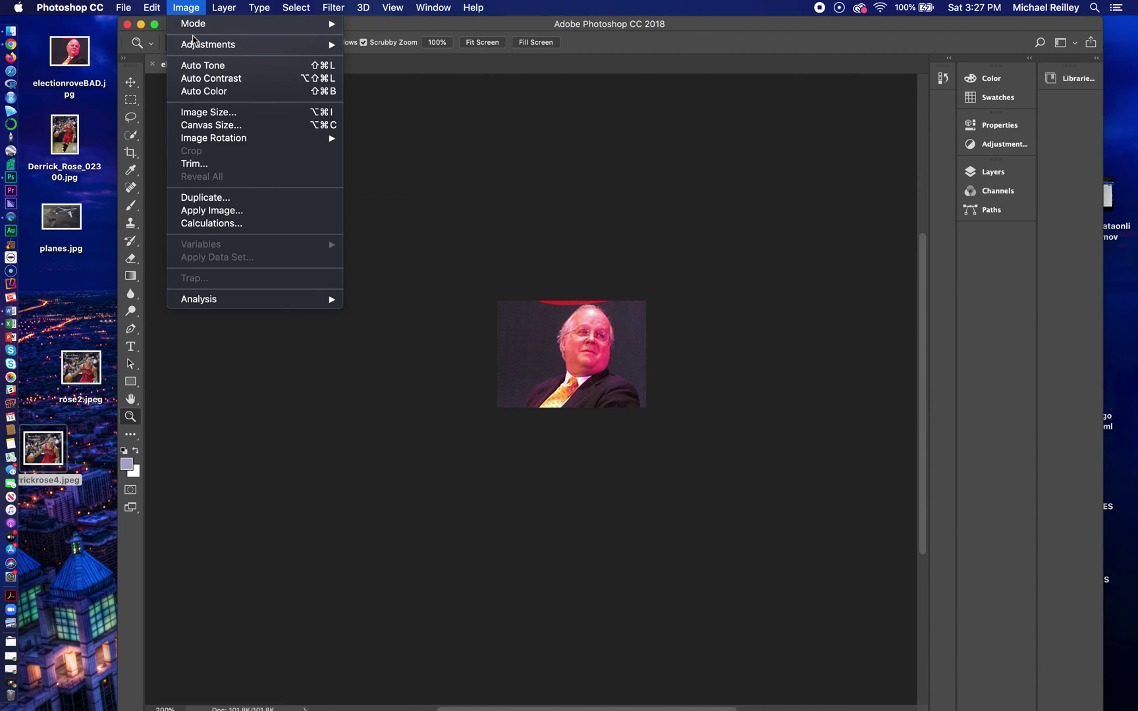
mouse_move(223, 45)
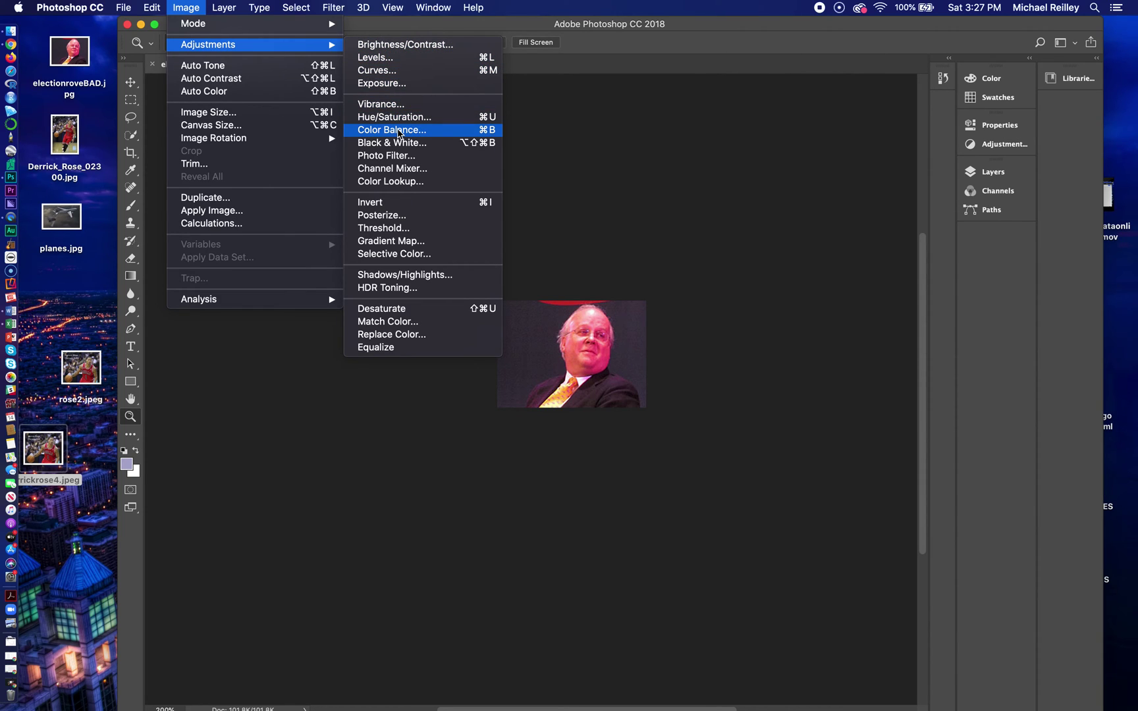
left_click(400, 130)
left_click_drag(471, 180, 449, 123)
left_click_drag(377, 174, 378, 209)
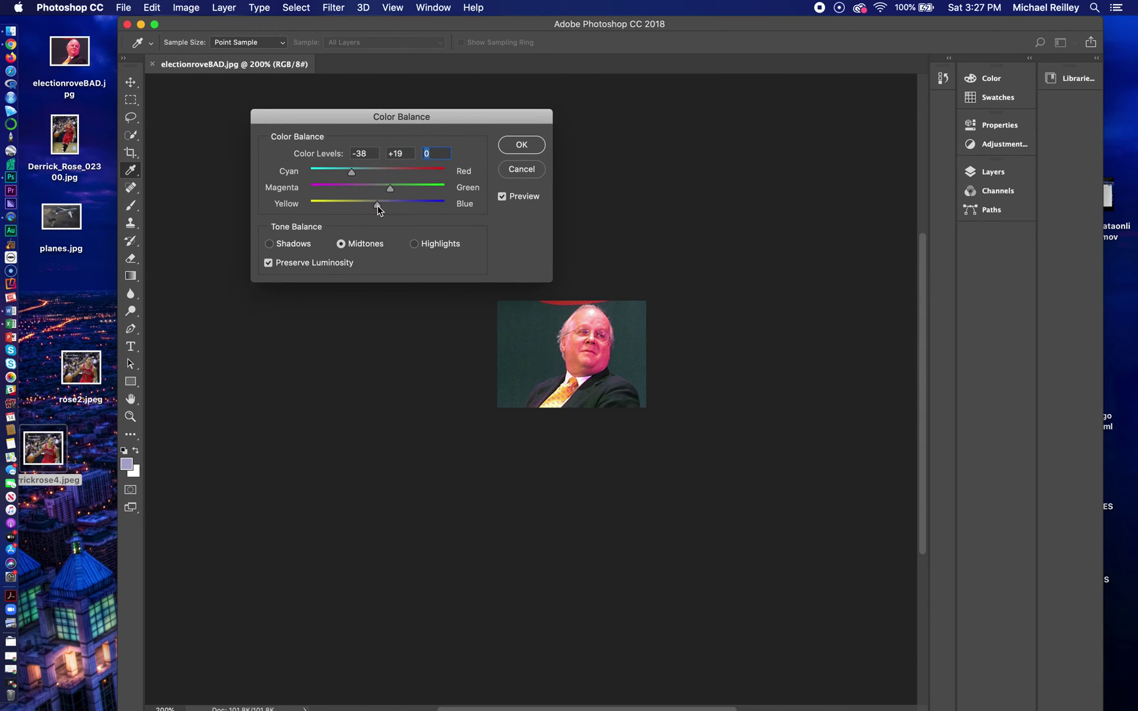
left_click(521, 145)
key("z")
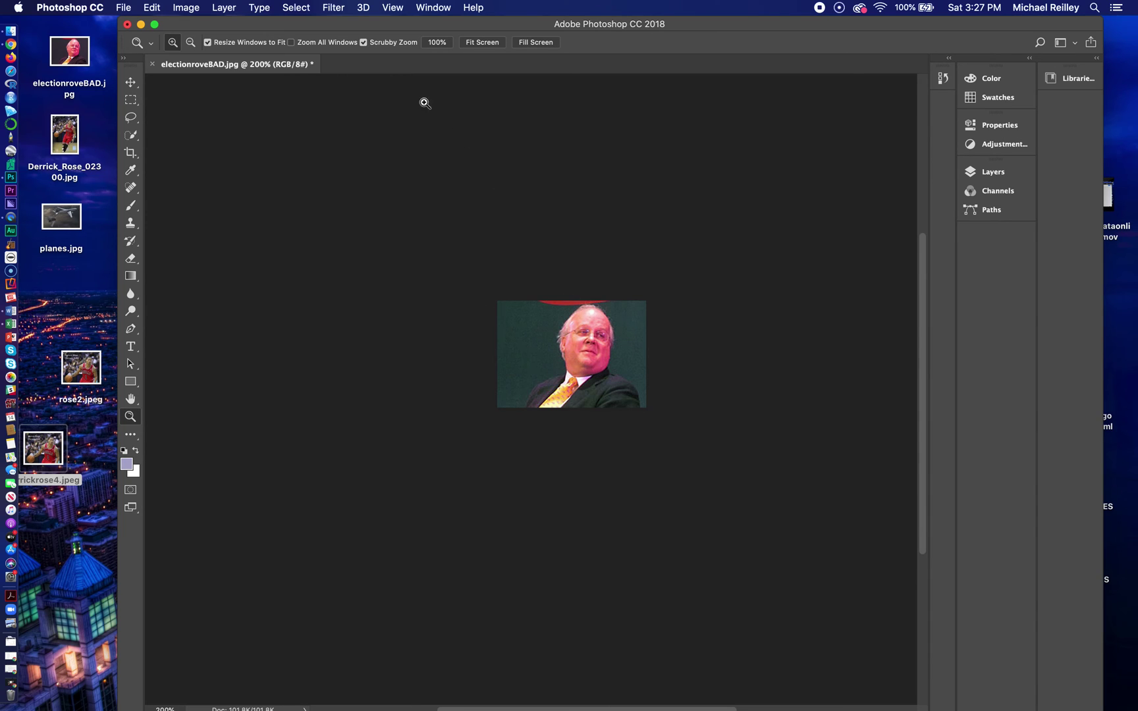
Apply the basic Sharpen filter to the color-corrected photo
left_click(329, 9)
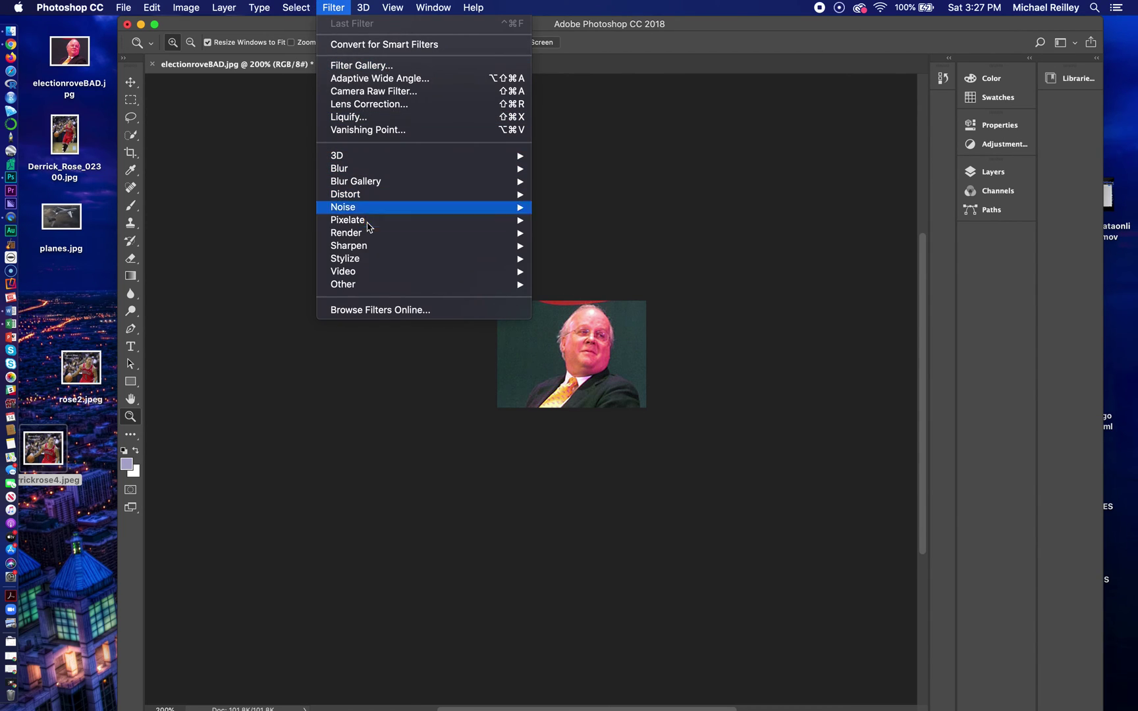
mouse_move(377, 251)
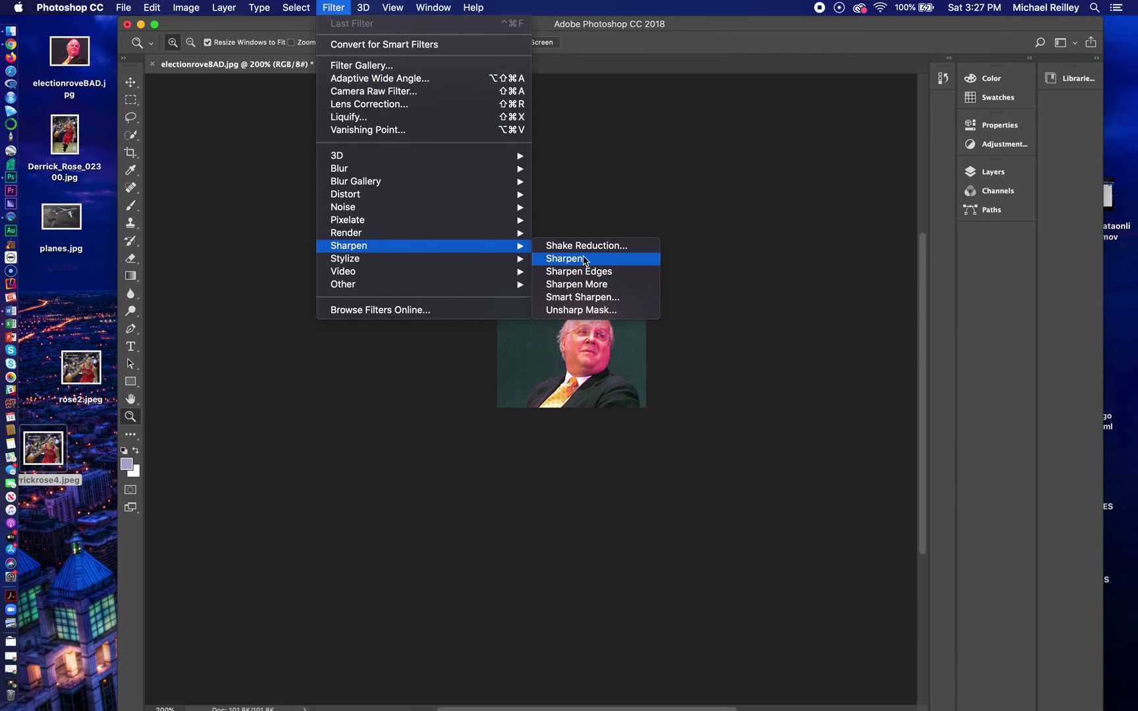
left_click(585, 259)
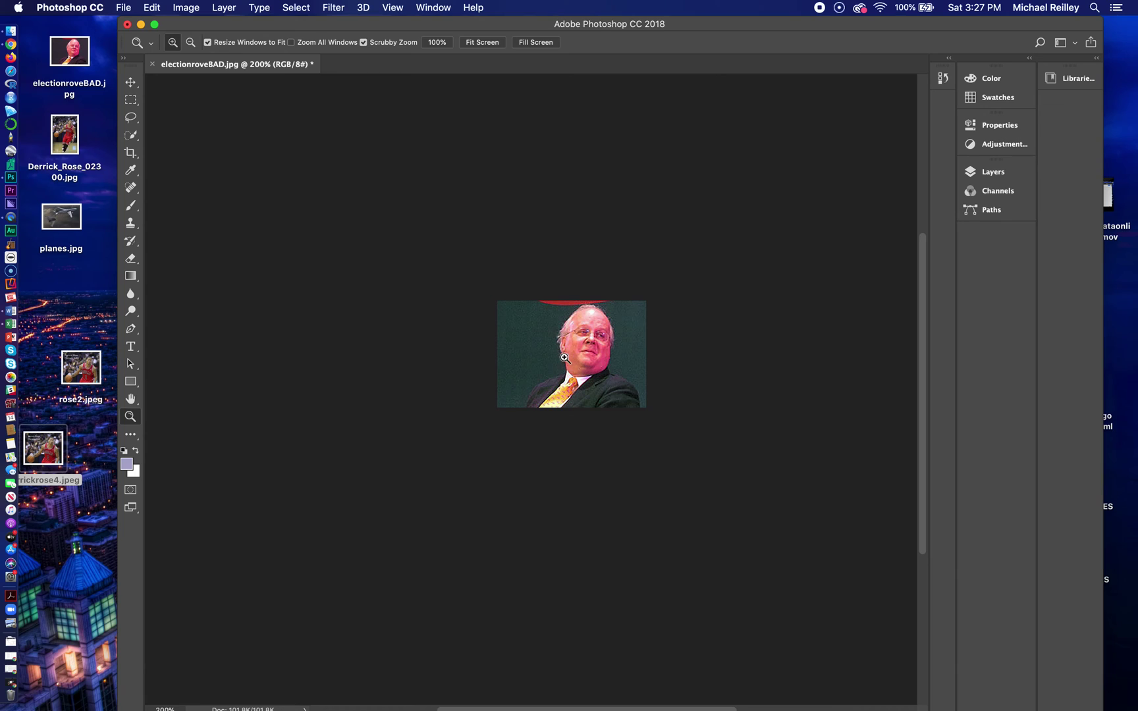
Check the sharpened photo's pixel dimensions and resolution in Image Size without changing them
left_click(185, 9)
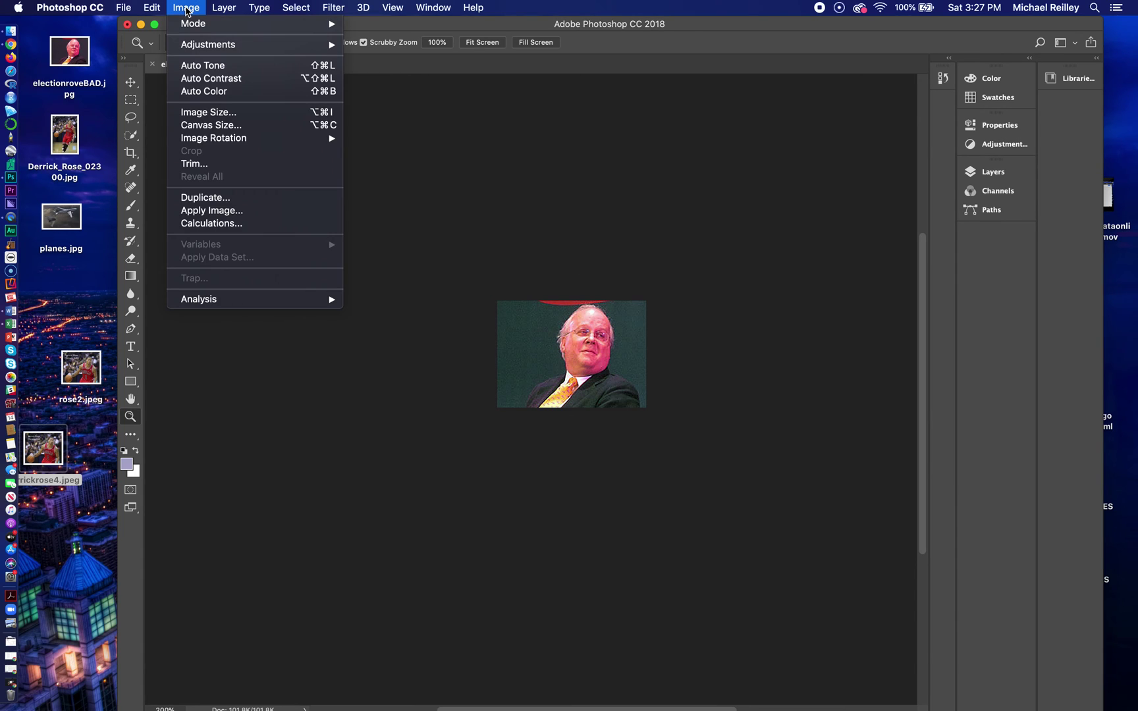
left_click(207, 114)
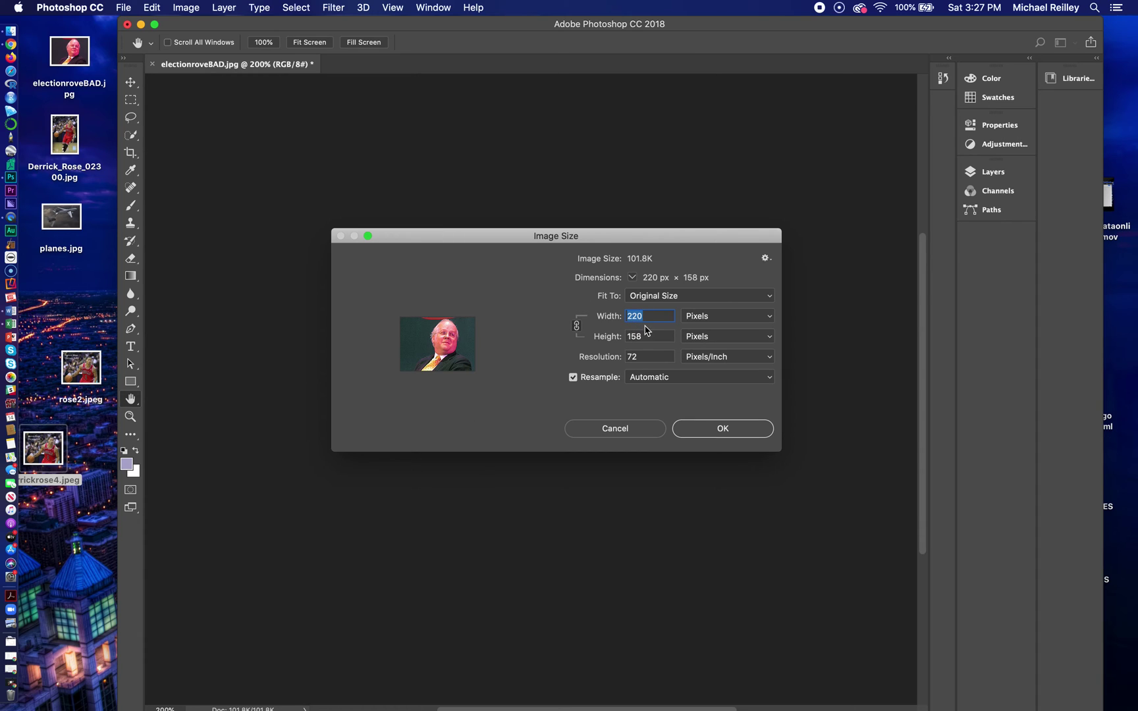
left_click(624, 429)
key("z")
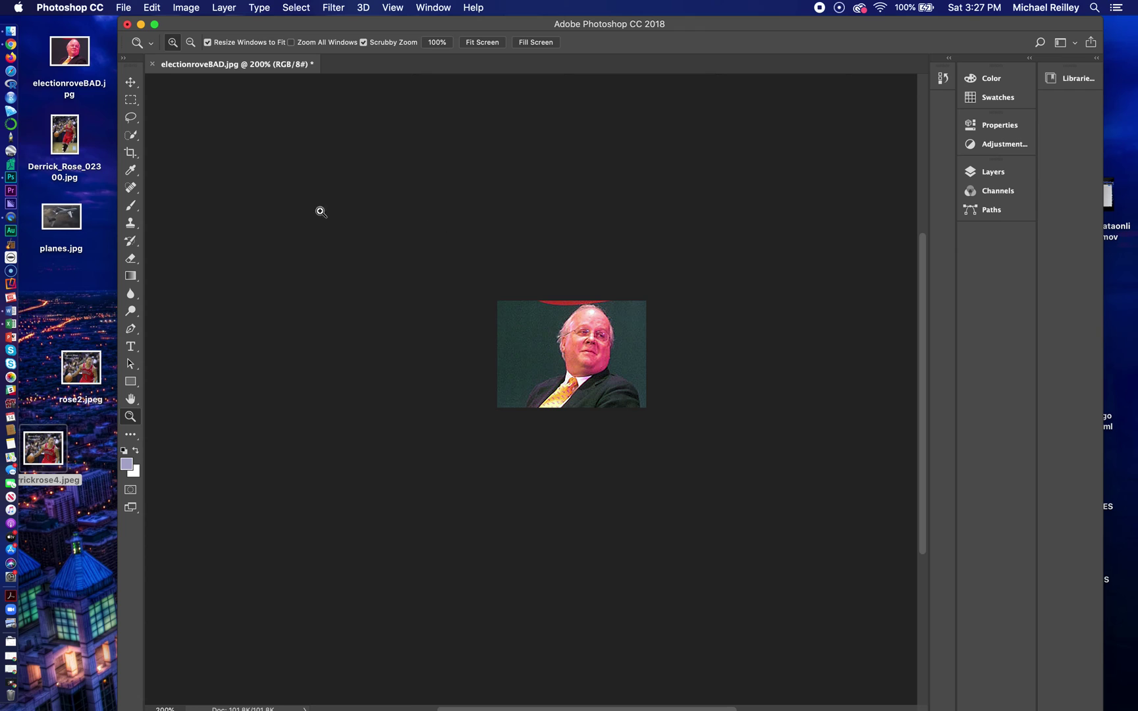
Save the corrected photo to the Desktop as electionroveGood.jpg in JPEG format, with quality 8 (High) and Baseline Optimized
left_click(123, 7)
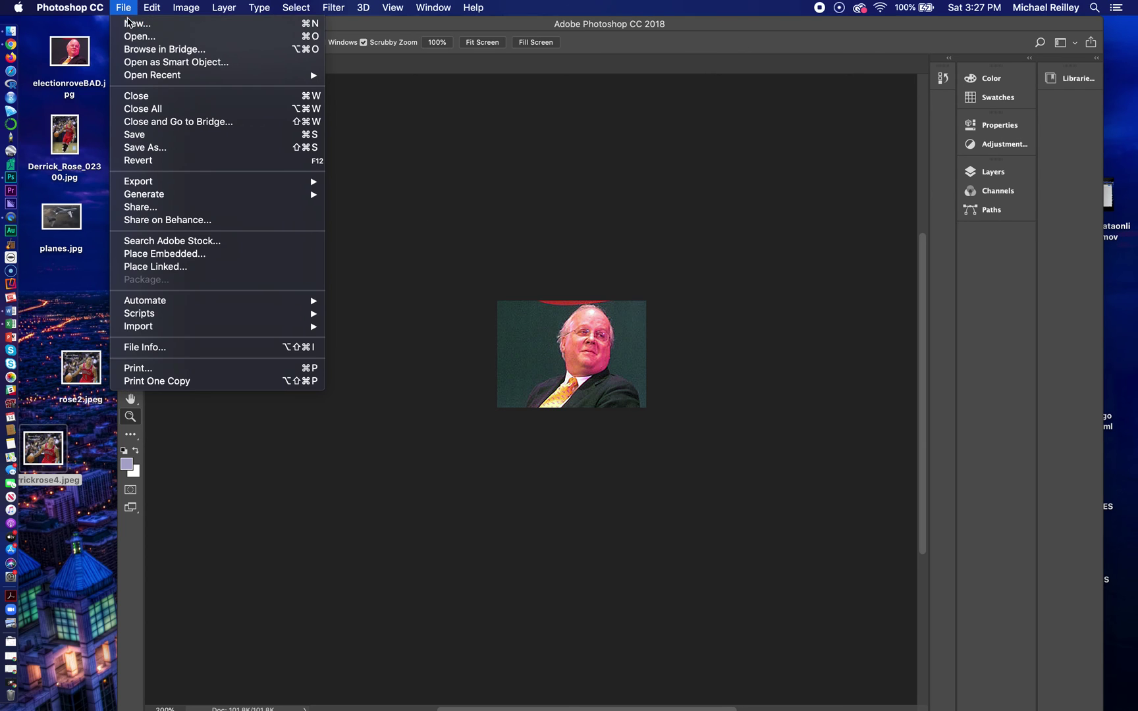
left_click(170, 148)
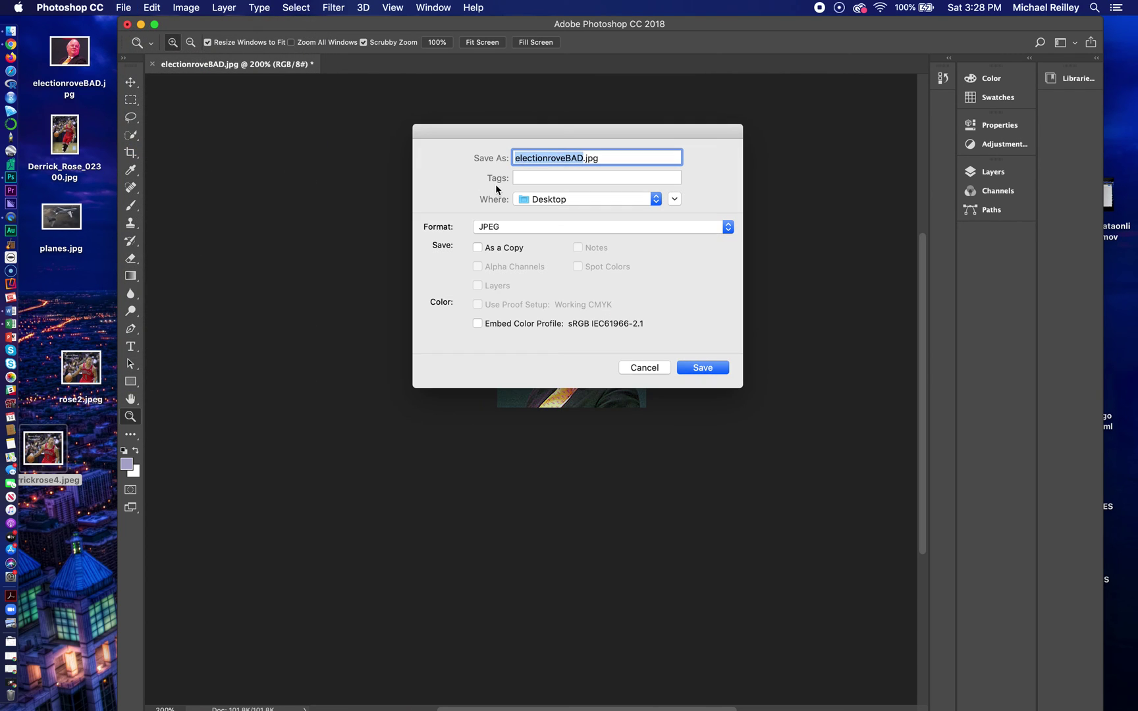
left_click(581, 156)
key("BackSpace")
key("BackSpace")
key("BackSpace")
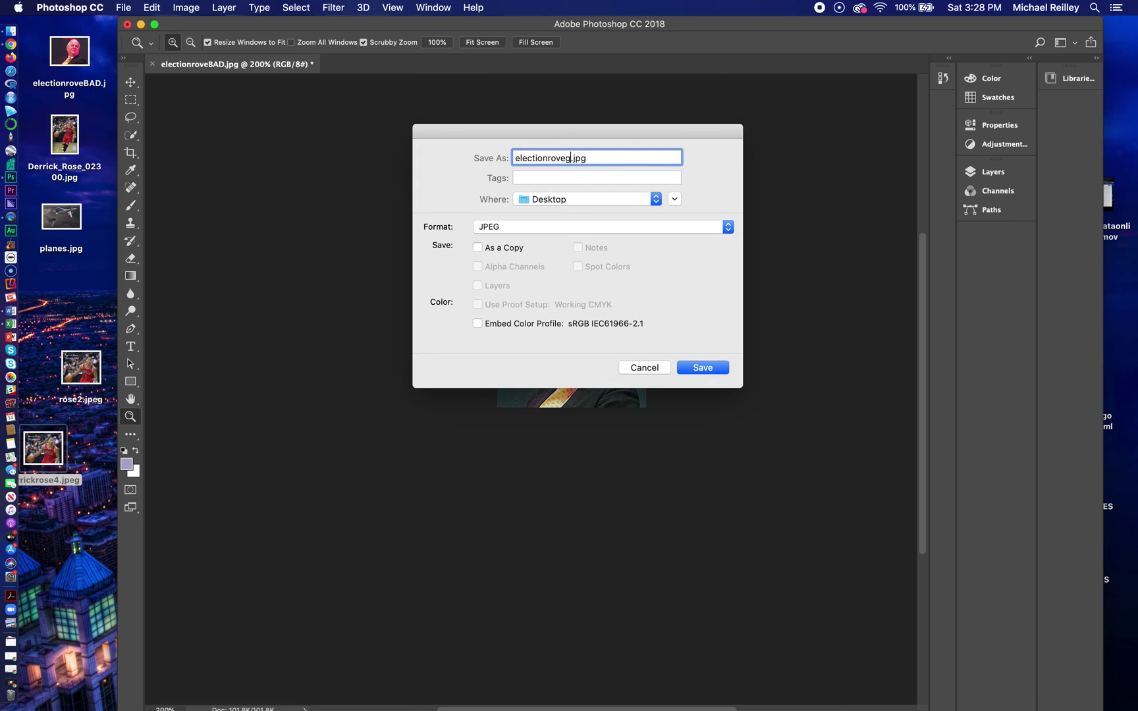
type("Good")
left_click(703, 369)
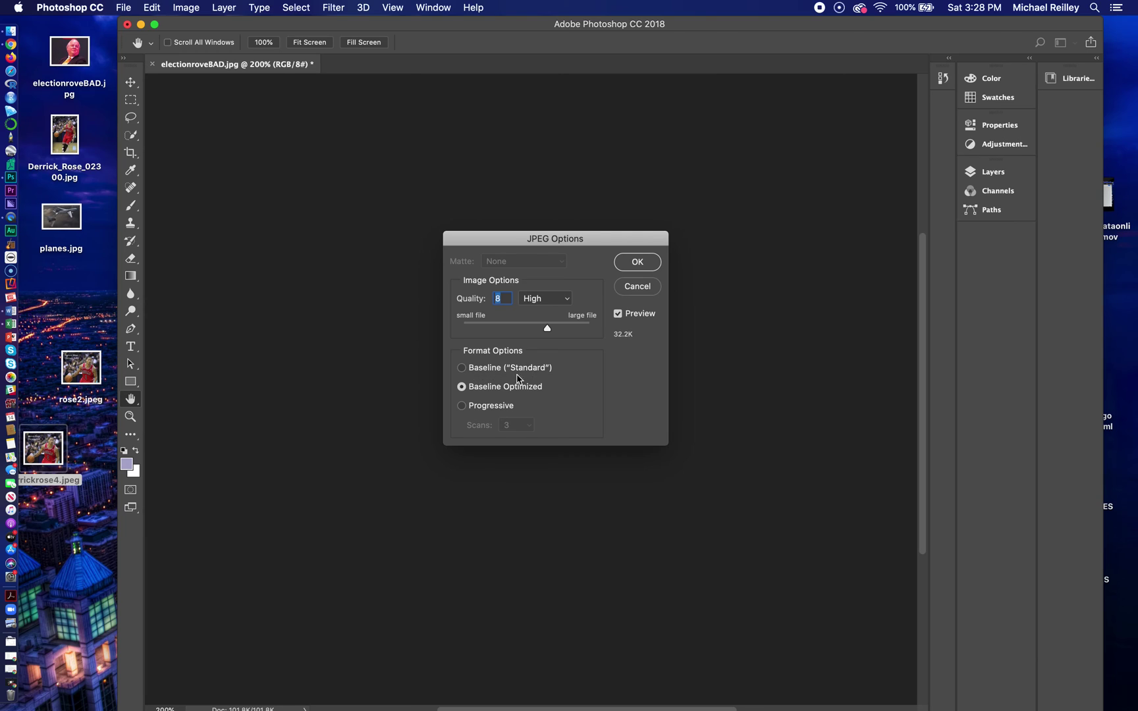
left_click(463, 368)
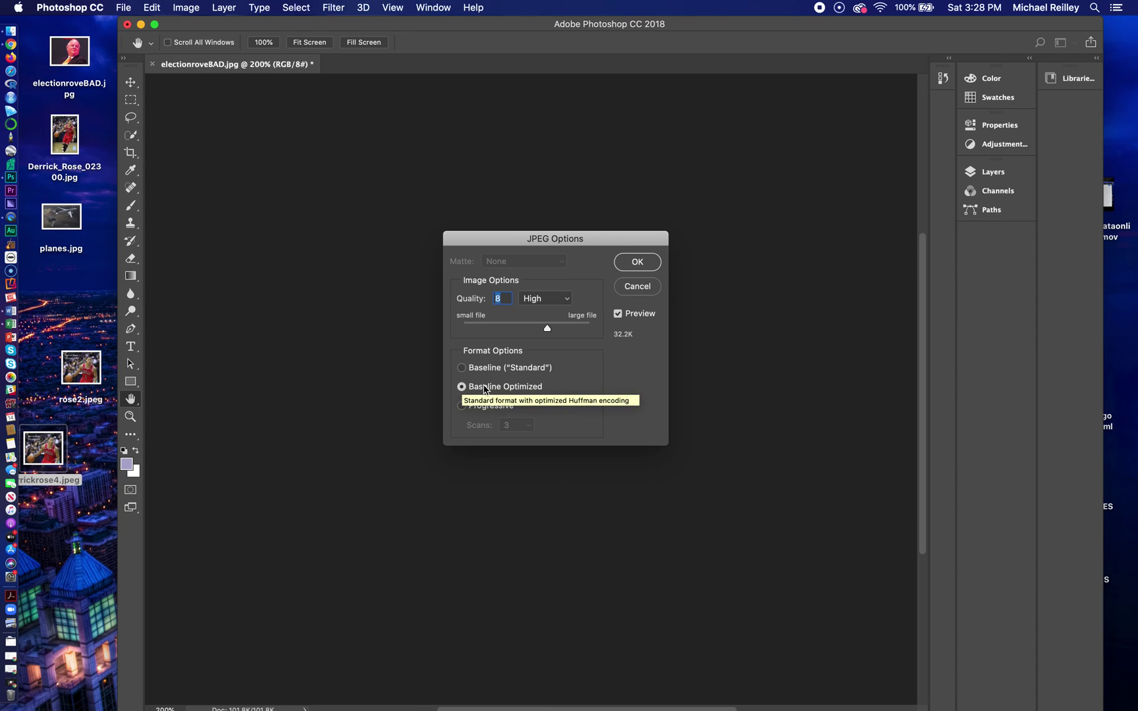
left_click(645, 263)
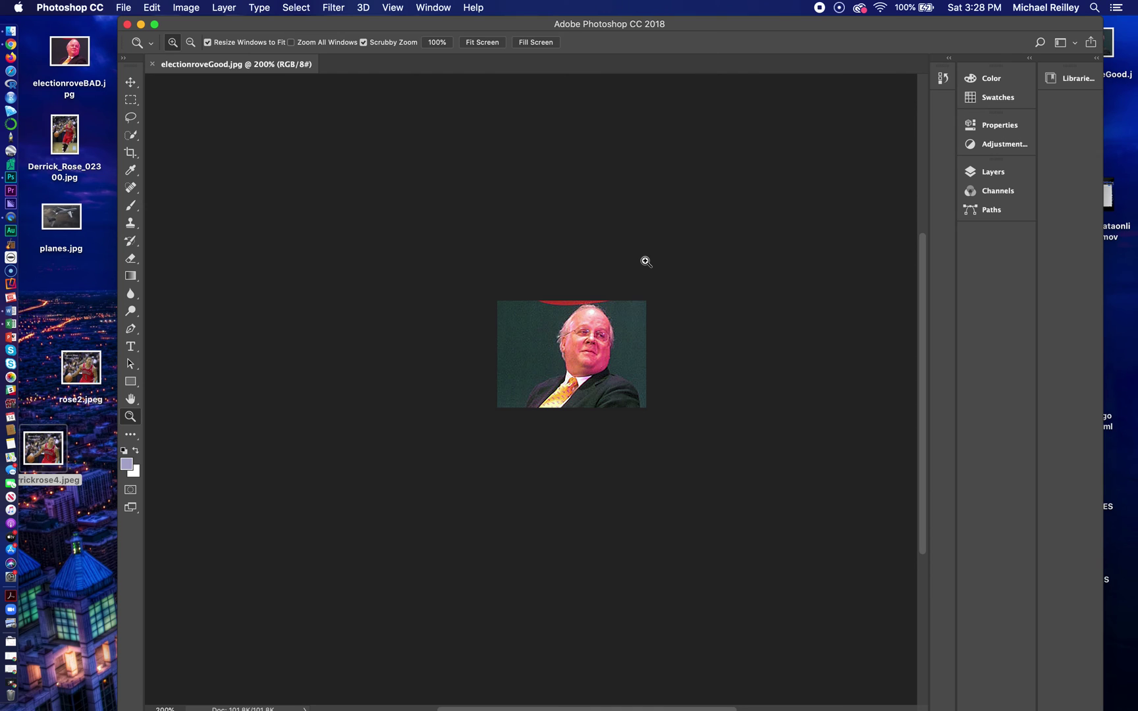
Move the Photoshop window aside, place the electionroveGood.jpg file beside electionroveBAD.jpg on the desktop, and move the window back
left_click_drag(245, 31, 310, 208)
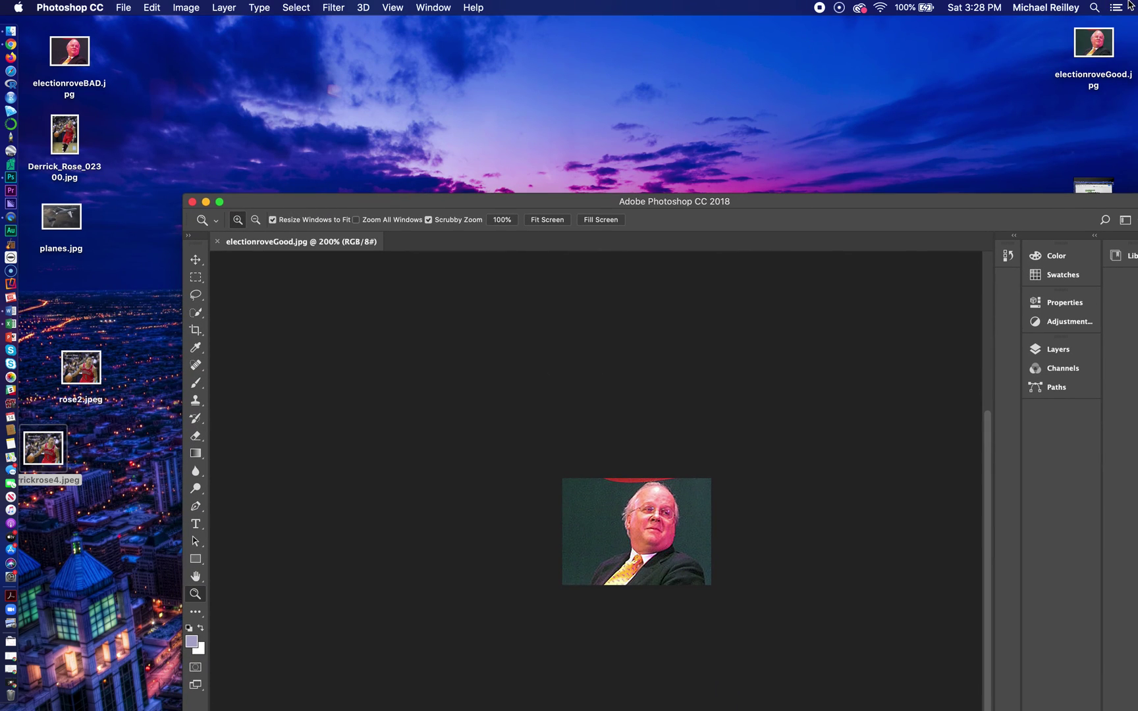
left_click_drag(1104, 53, 157, 110)
left_click(276, 201)
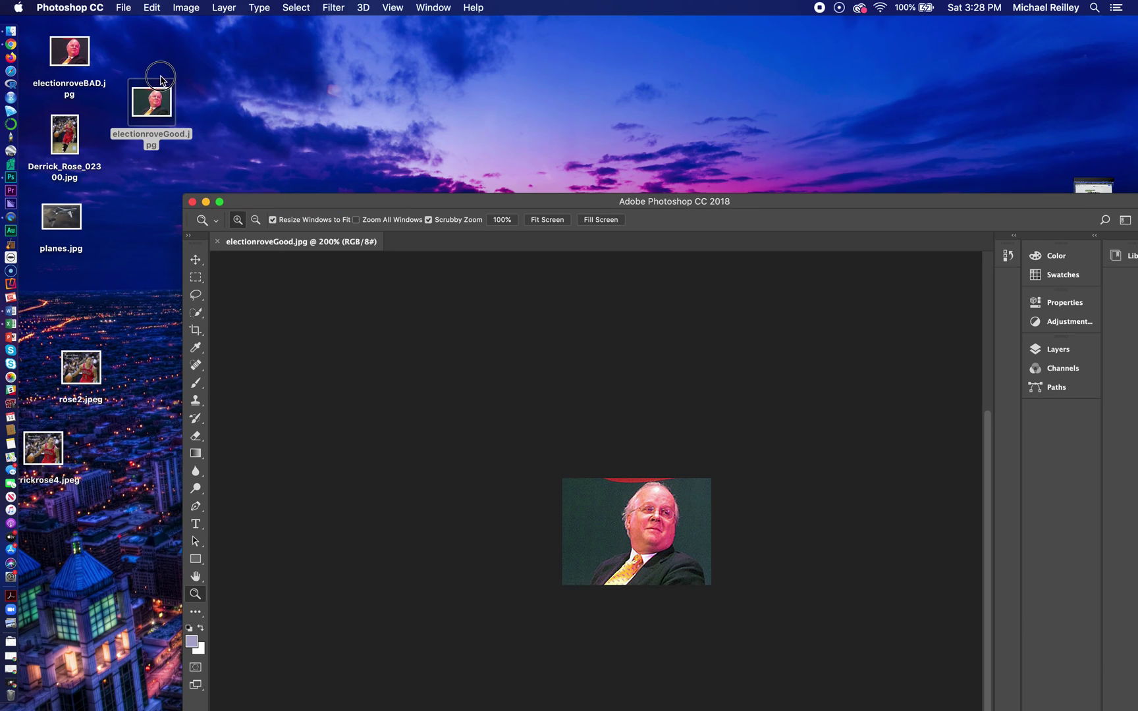
left_click_drag(259, 206, 134, 35)
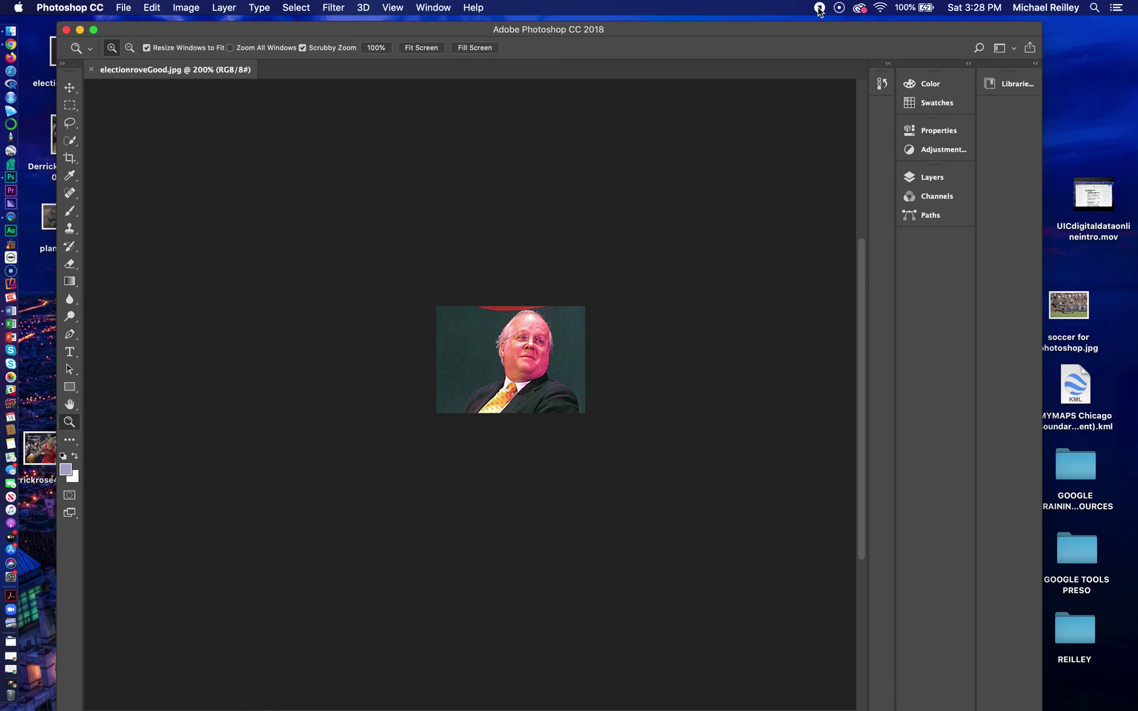
Quit Photoshop
left_click(74, 8)
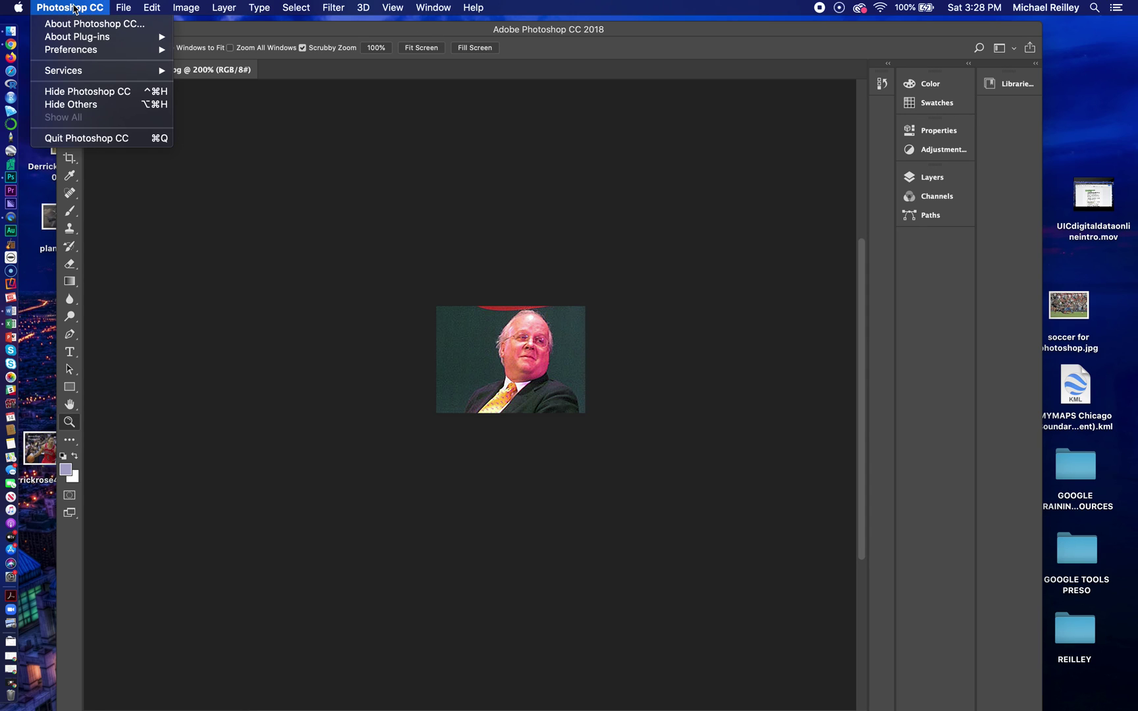
left_click(85, 140)
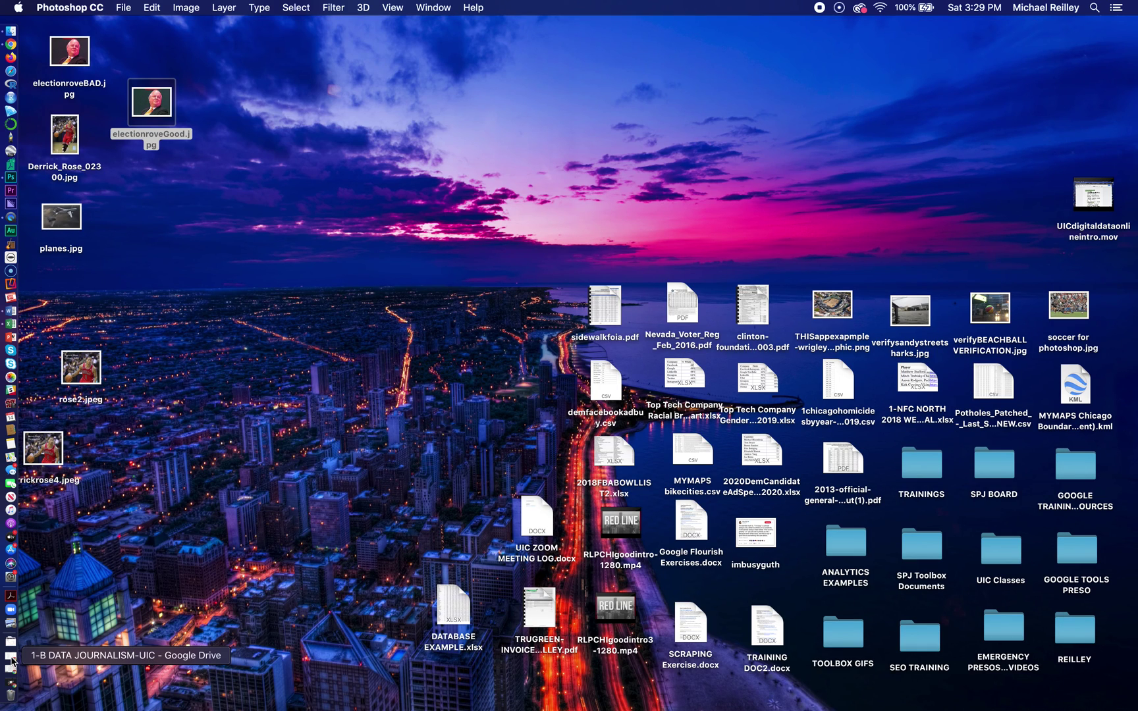
Switch to Chrome and review the Tuesday and Thursday assignments in the Week 10 DIGTAL SCHEDULE document
left_click(11, 687)
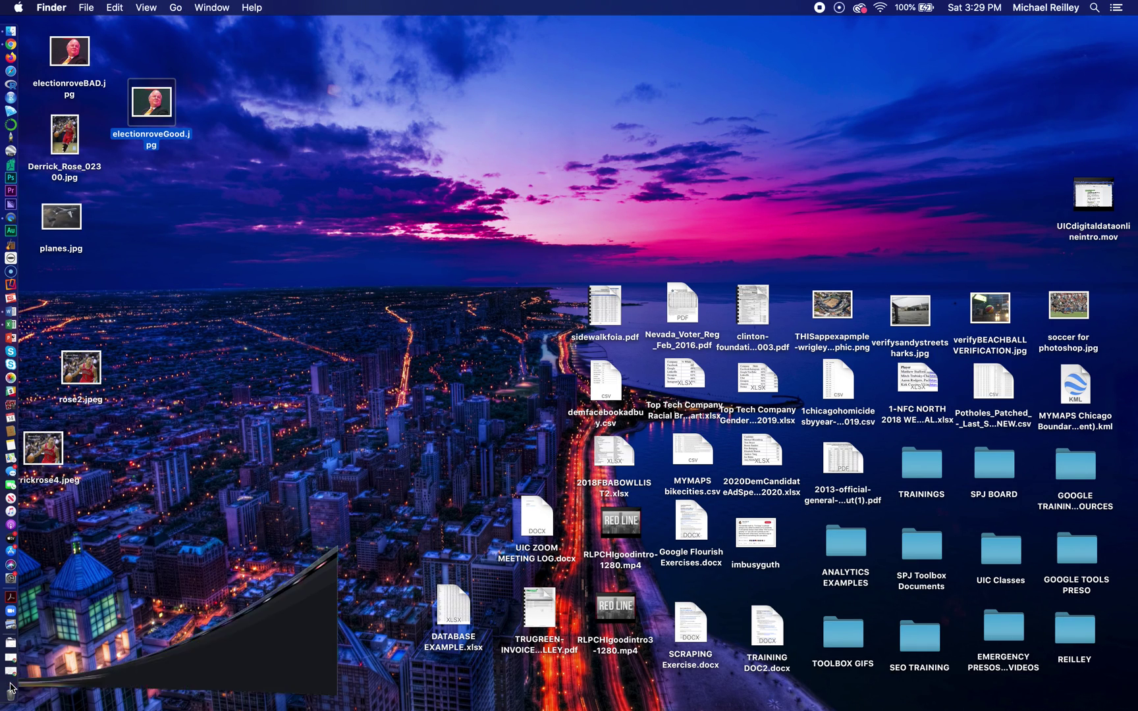
left_click(517, 53)
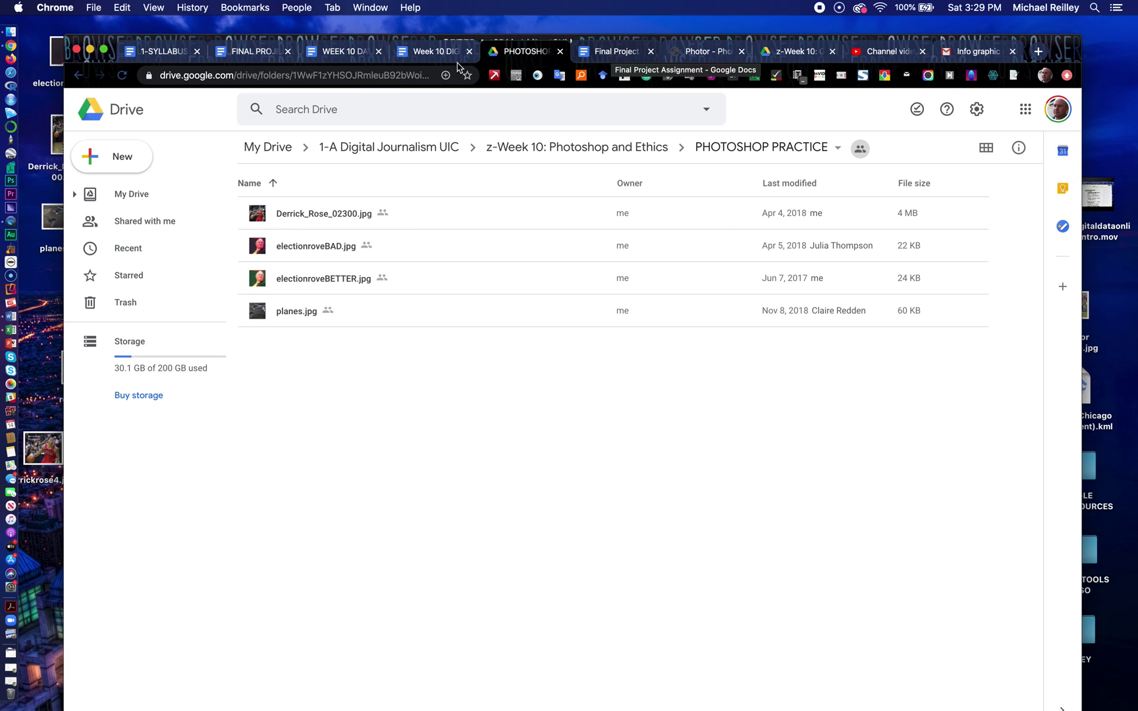
left_click(433, 55)
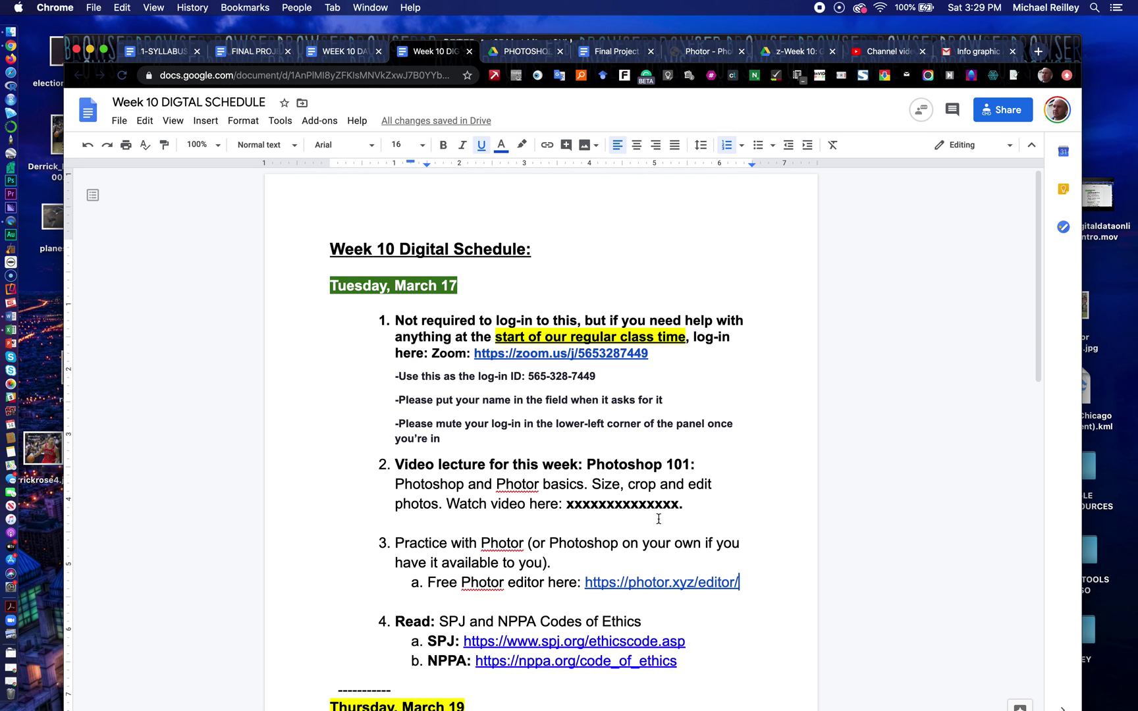
scroll(514, 539, "down", 5)
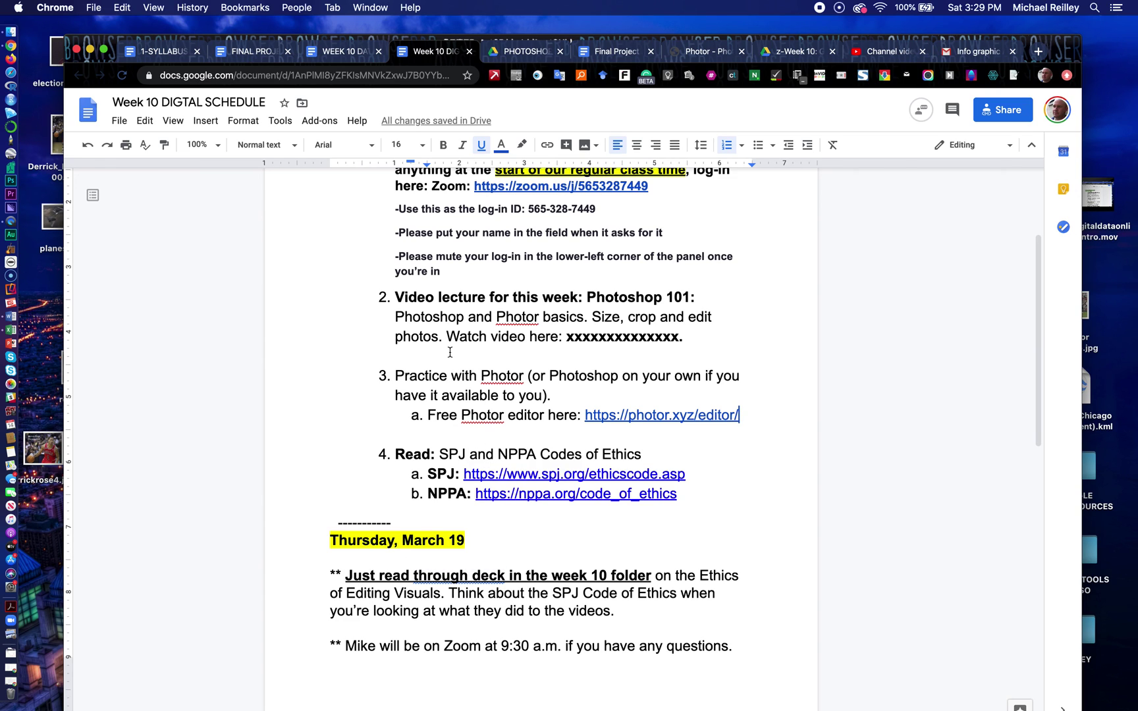
scroll(461, 431, "down", 1)
scroll(451, 425, "up", 4)
scroll(450, 352, "up", 2)
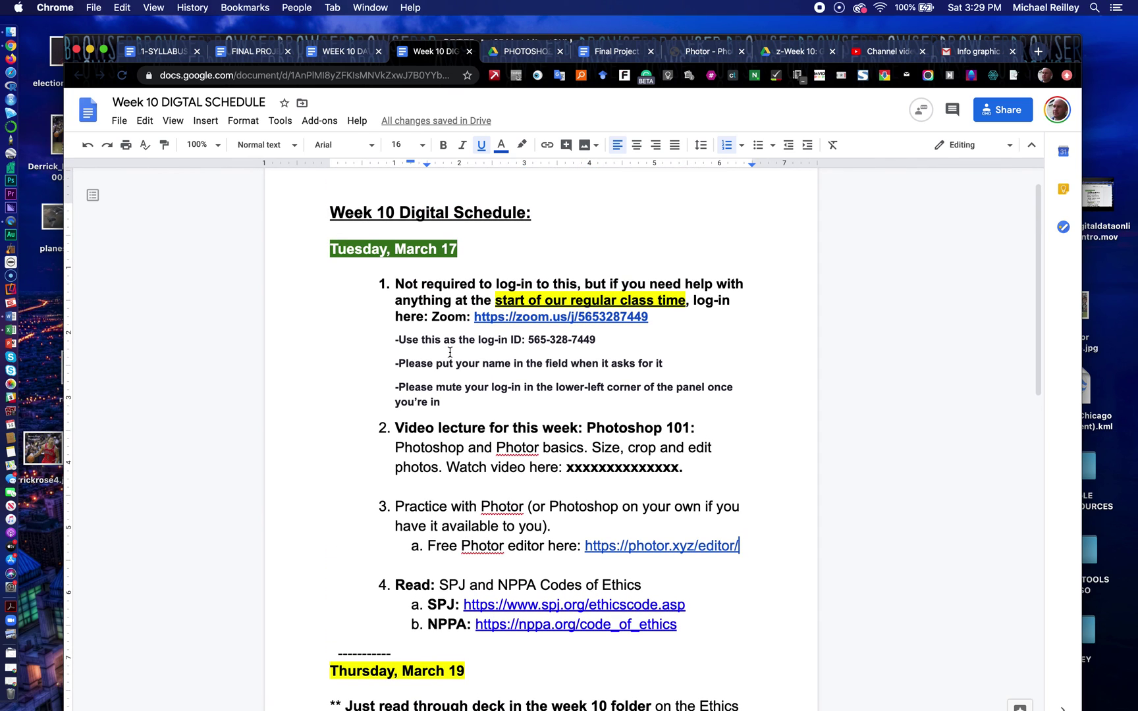
scroll(450, 352, "up", 1)
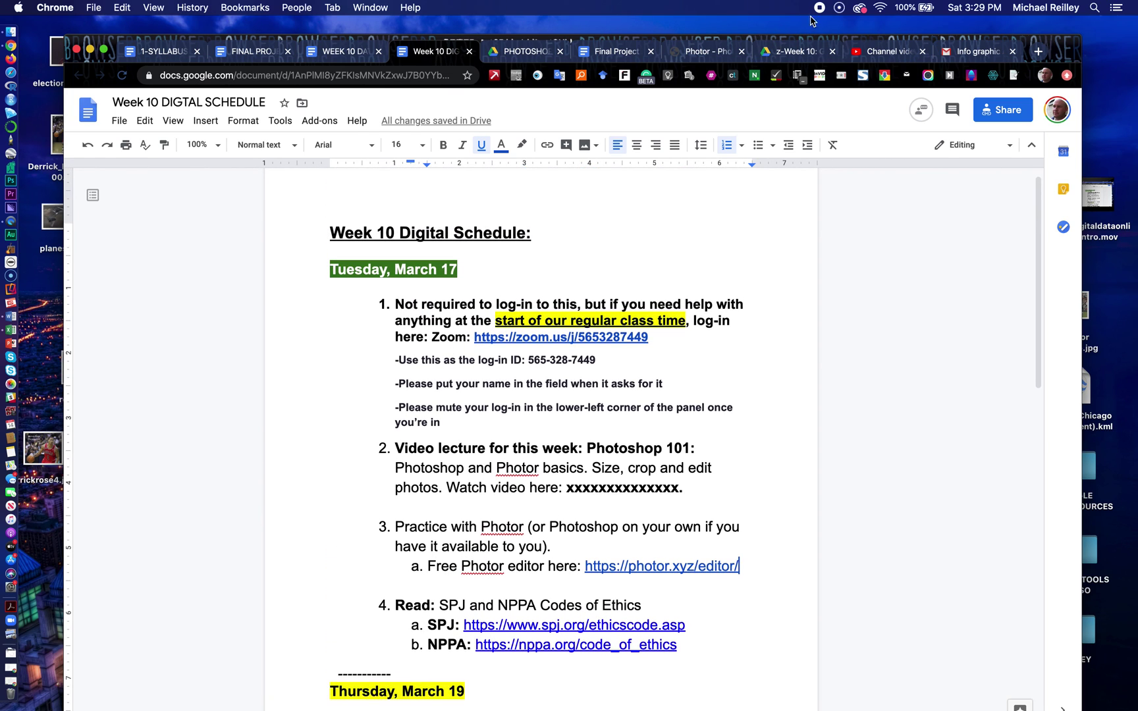